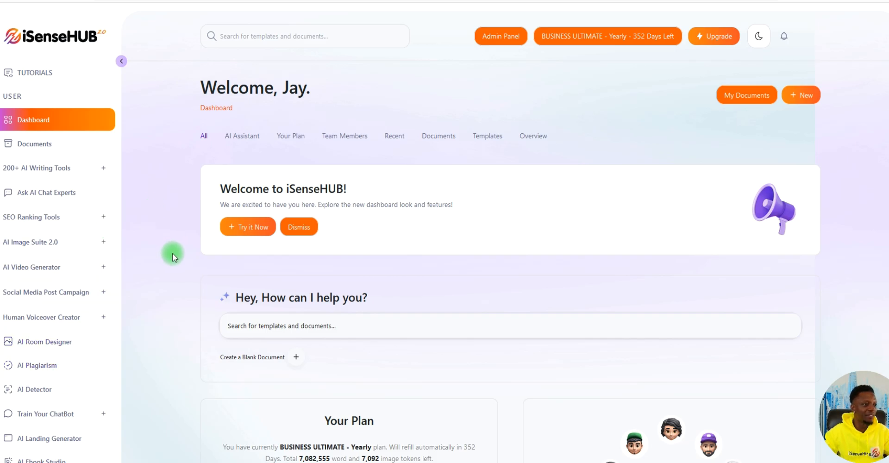
# - Look over the available AI tools and open the AI Chat Experts list
pyautogui.scroll(-3, 56, 338)
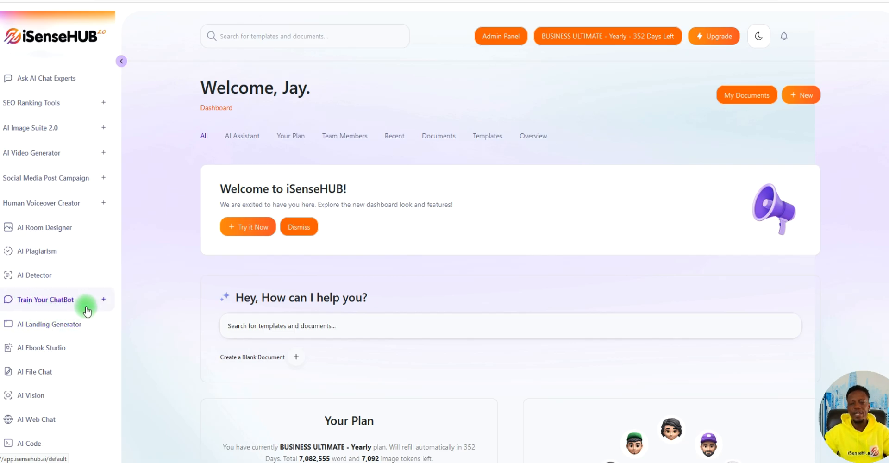
pyautogui.scroll(3, 76, 240)
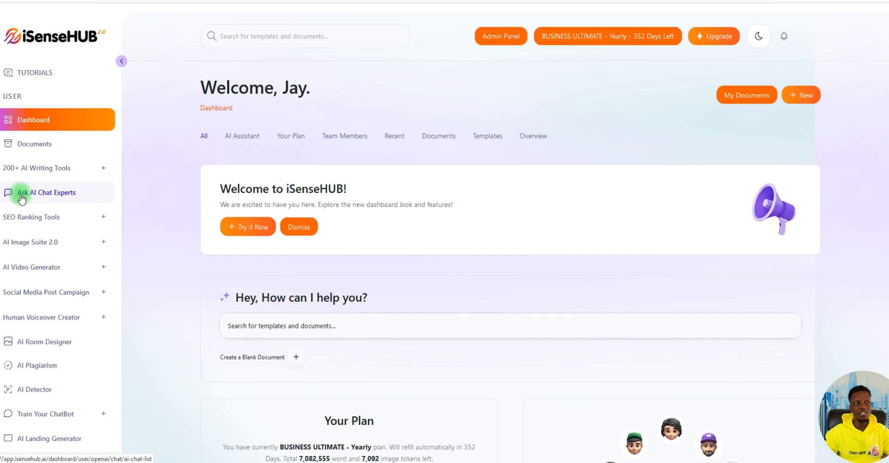
pyautogui.click(49, 193)
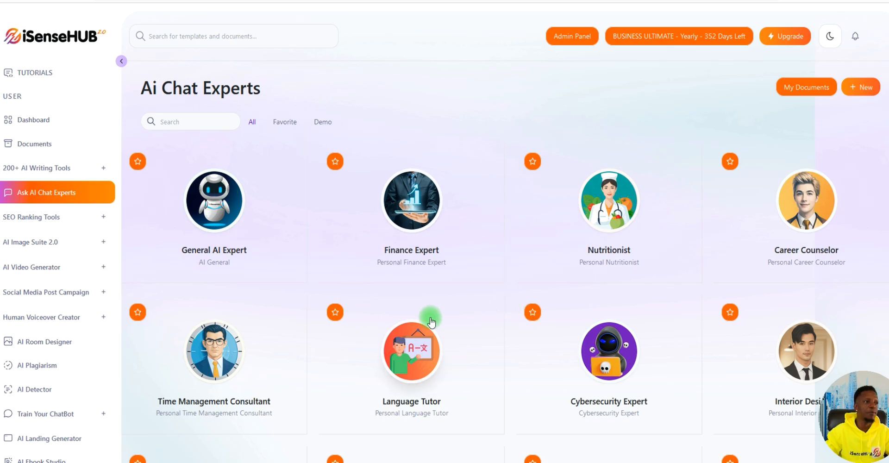
# - Open Chatbot Training under Train Your ChatBot and add a new chatbot template
pyautogui.scroll(-4, 41, 320)
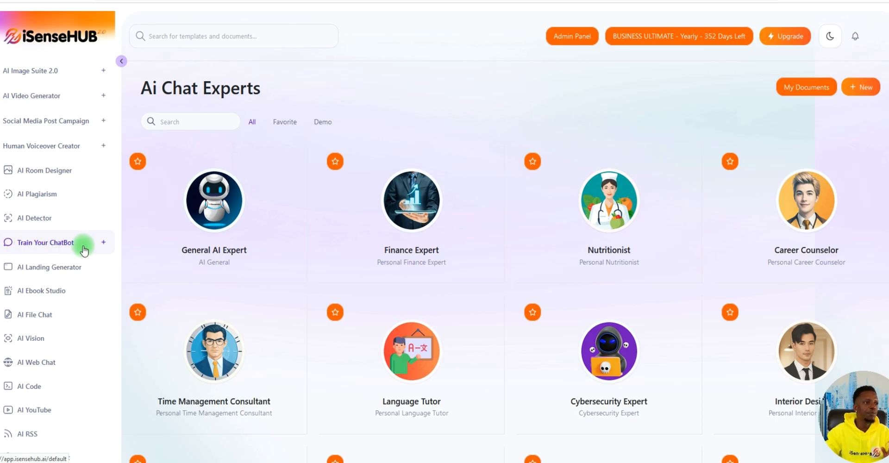
pyautogui.click(103, 242)
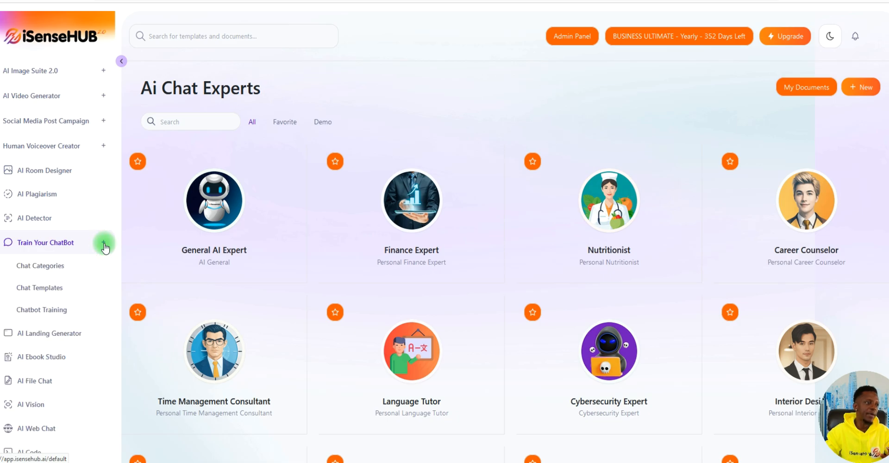
pyautogui.click(51, 314)
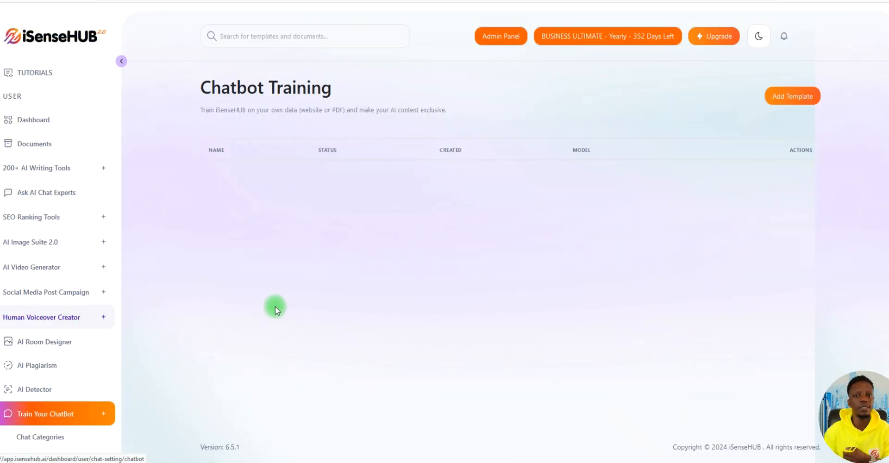
pyautogui.click(795, 98)
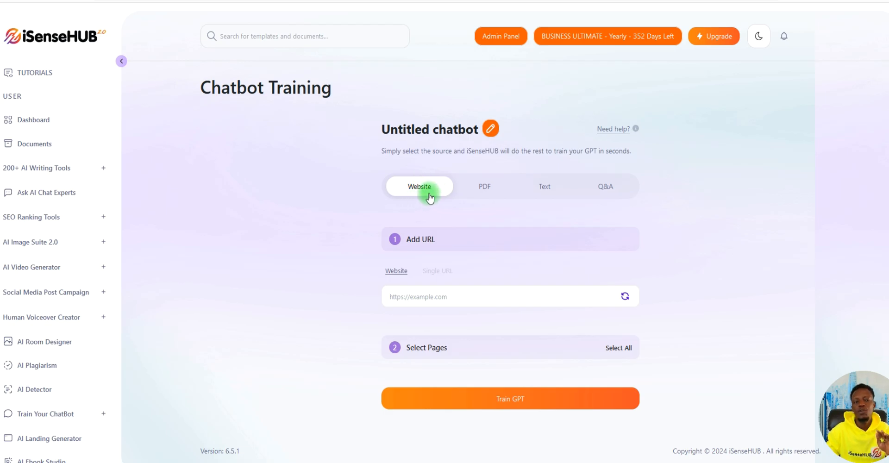
# - Check the PDF training source, and try placeholder text in the Text source before clearing it
pyautogui.click(486, 188)
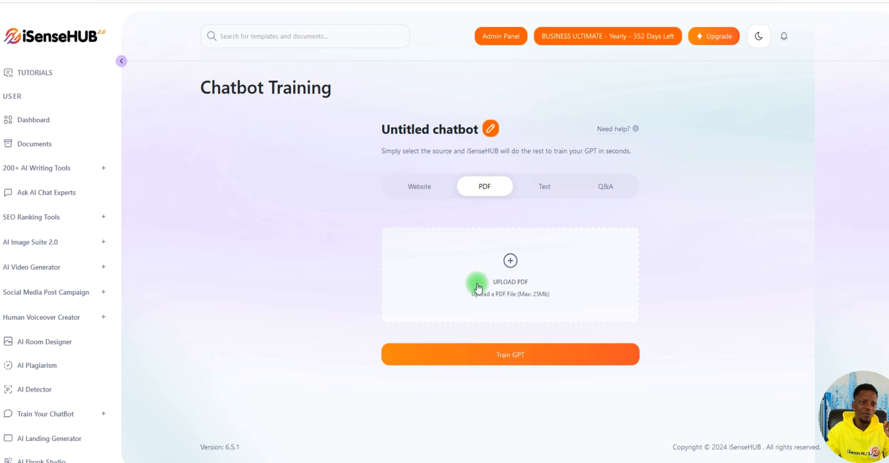
pyautogui.click(544, 188)
pyautogui.click(449, 351)
pyautogui.write('thtrhh')
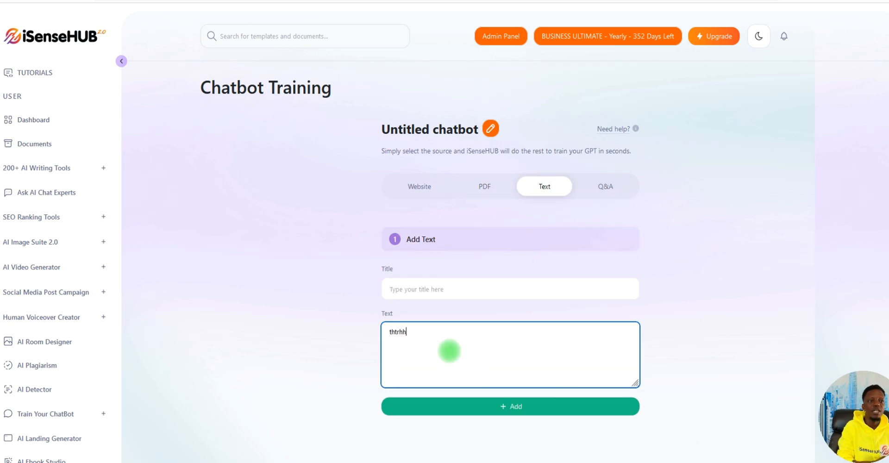
pyautogui.write('ehc bshadwfsajsdjvpdfbkrpbmdfbmd')
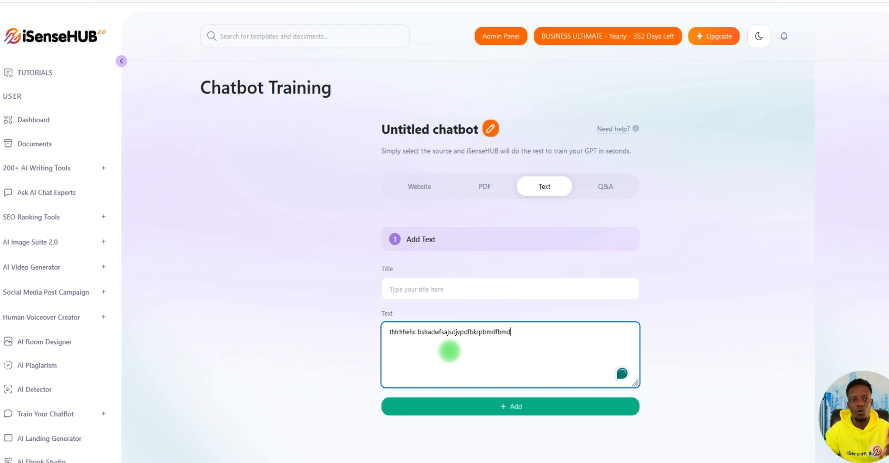
pyautogui.click(530, 337)
pyautogui.moveTo(530, 337); pyautogui.dragTo(385, 331)
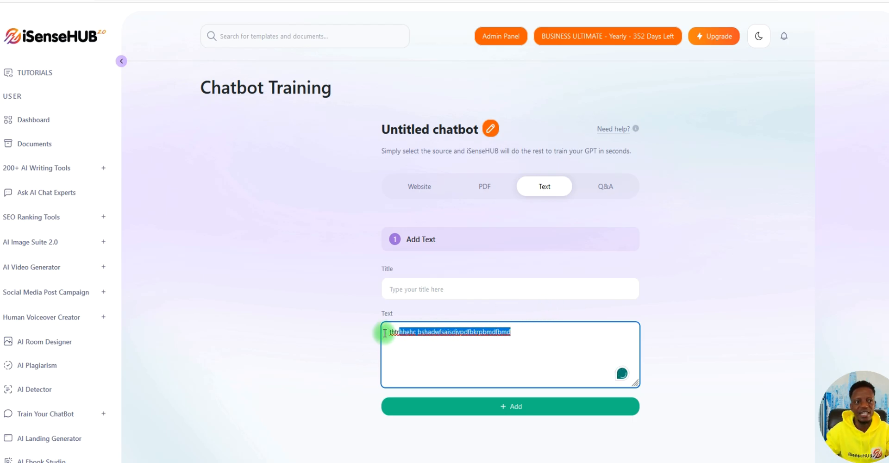
pyautogui.click(460, 343)
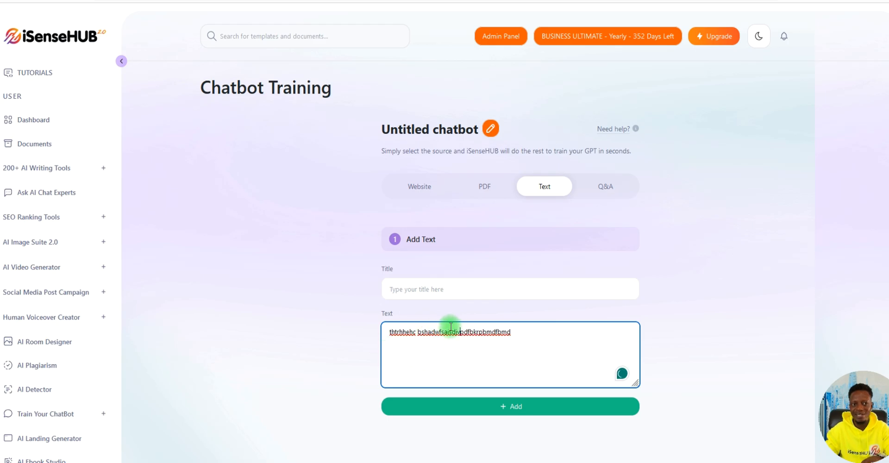
pyautogui.moveTo(505, 329); pyautogui.dragTo(363, 332)
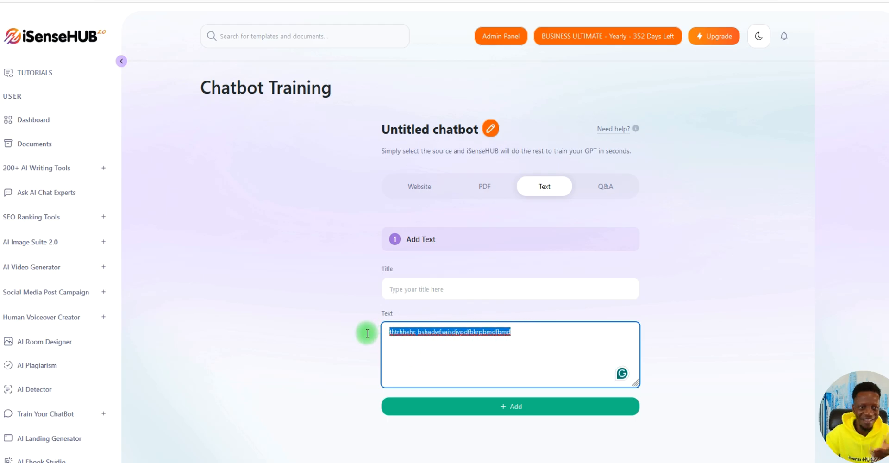
pyautogui.press('BackSpace')
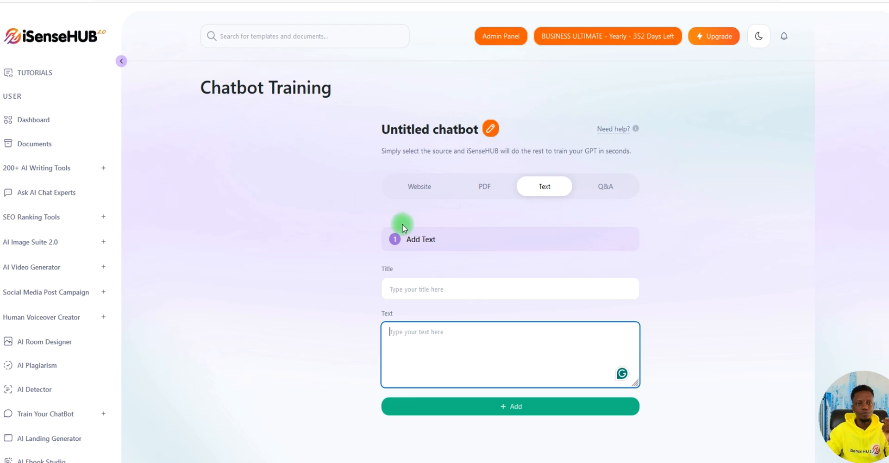
# - Try the Q&A training source by starting a question with "What" and clearing it
pyautogui.click(608, 187)
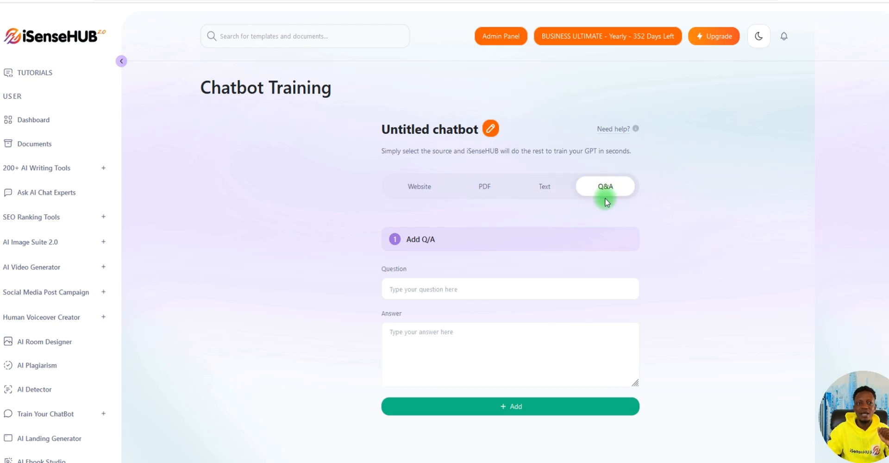
pyautogui.click(484, 289)
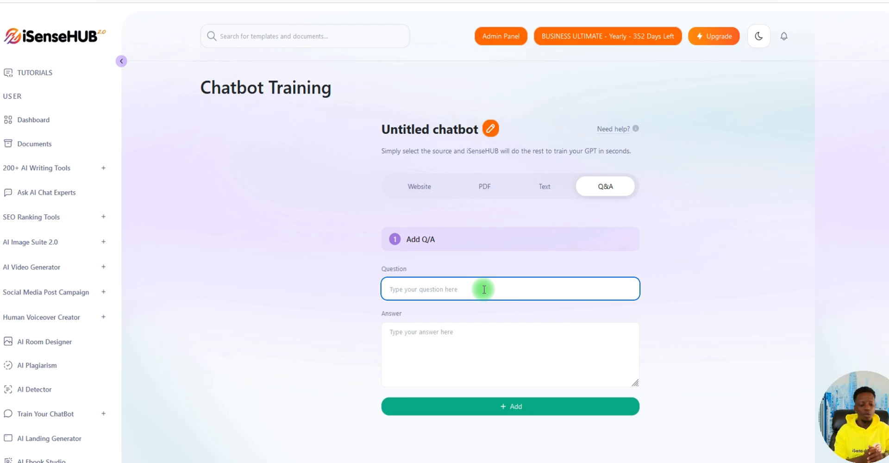
pyautogui.write('What')
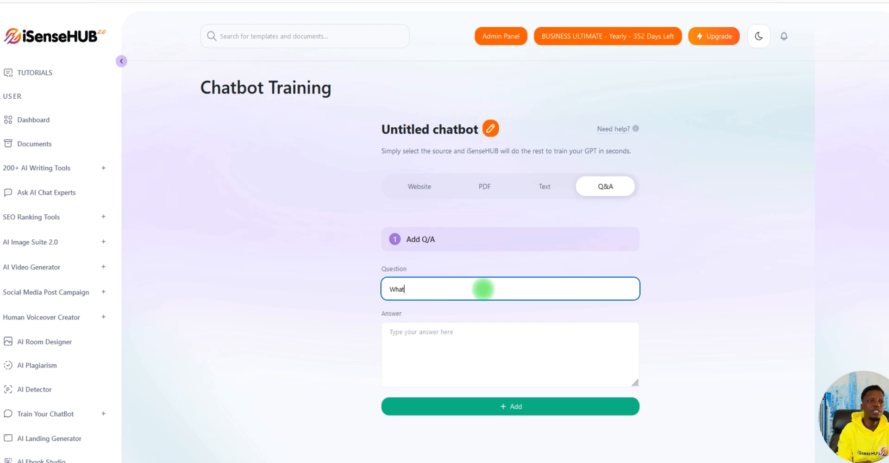
pyautogui.press('BackSpace')
pyautogui.click(235, 217)
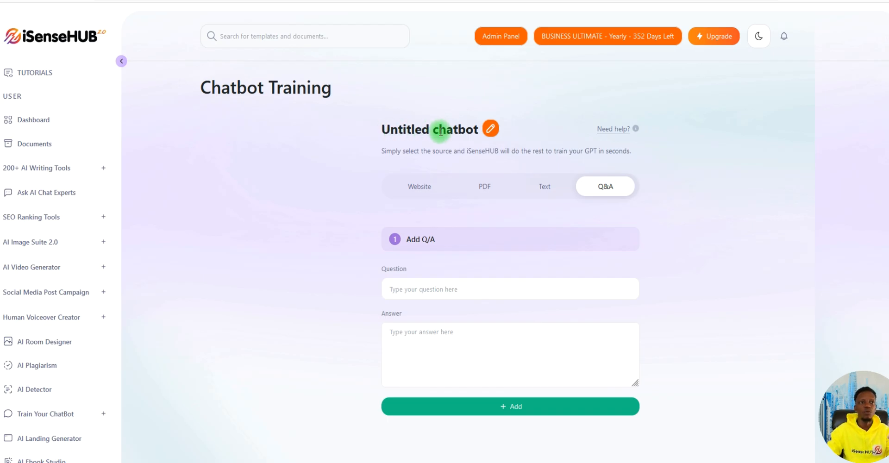
# - Rename the untitled chatbot as "Testing Demo"
pyautogui.click(491, 128)
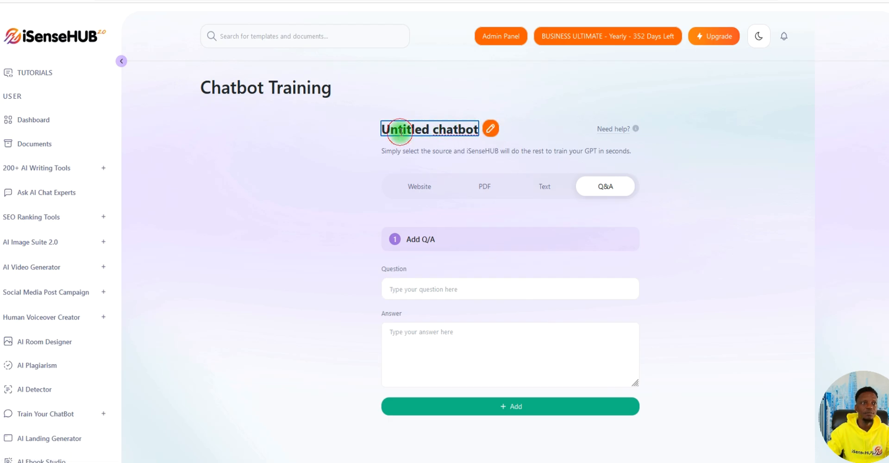
pyautogui.moveTo(378, 129); pyautogui.dragTo(480, 138)
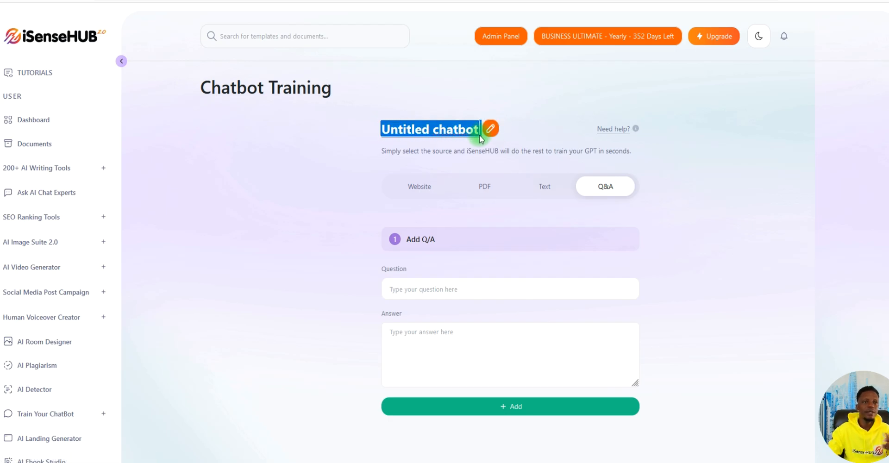
pyautogui.click(476, 134)
pyautogui.moveTo(381, 129); pyautogui.dragTo(478, 134)
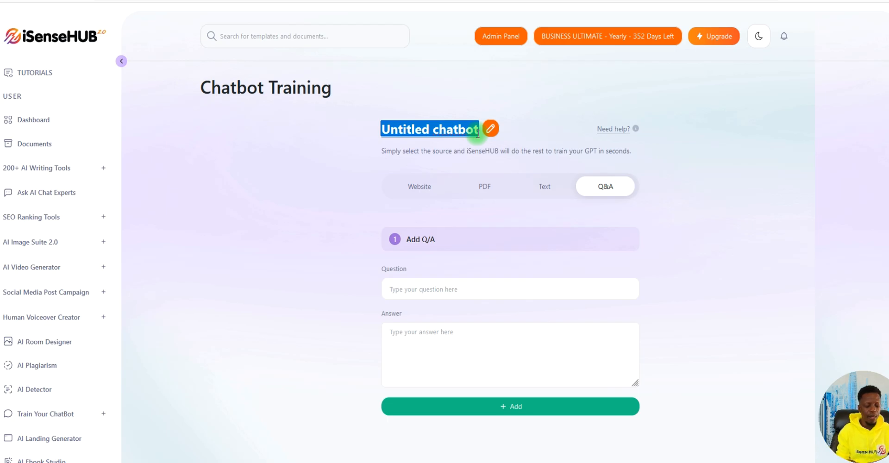
pyautogui.write('Testing')
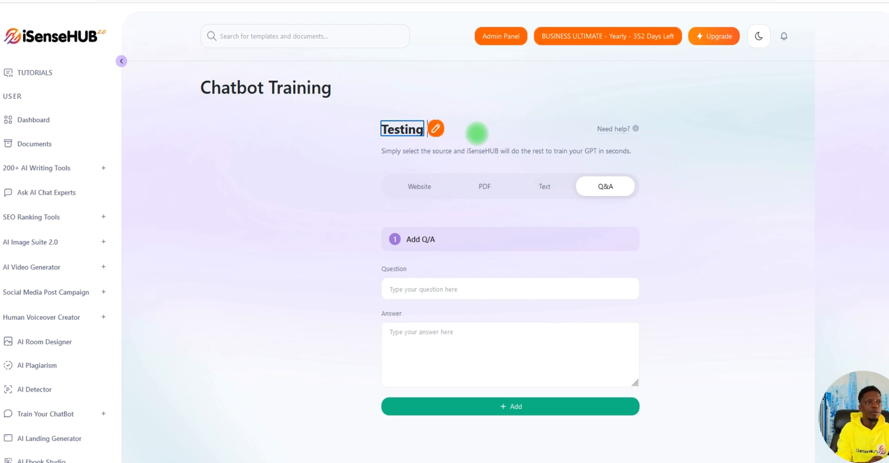
pyautogui.write(' Demo')
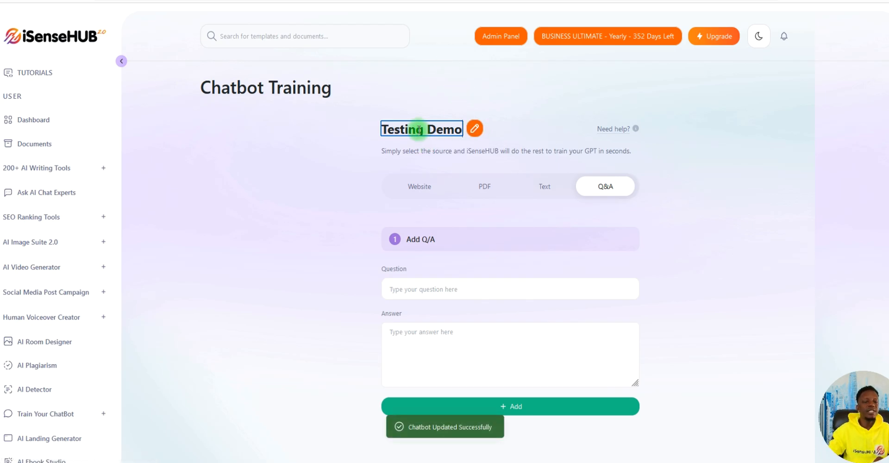
# - Choose Website as the training source and copy the address of the iSenseHUB homepage
pyautogui.click(419, 190)
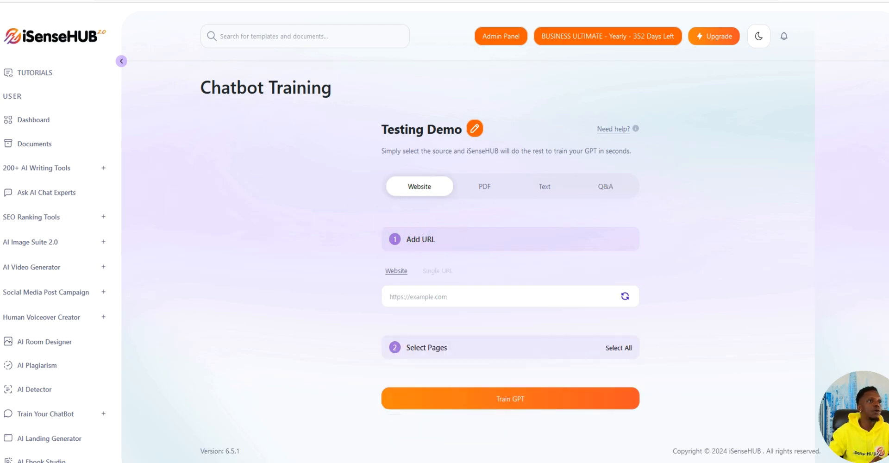
pyautogui.click(195, 3)
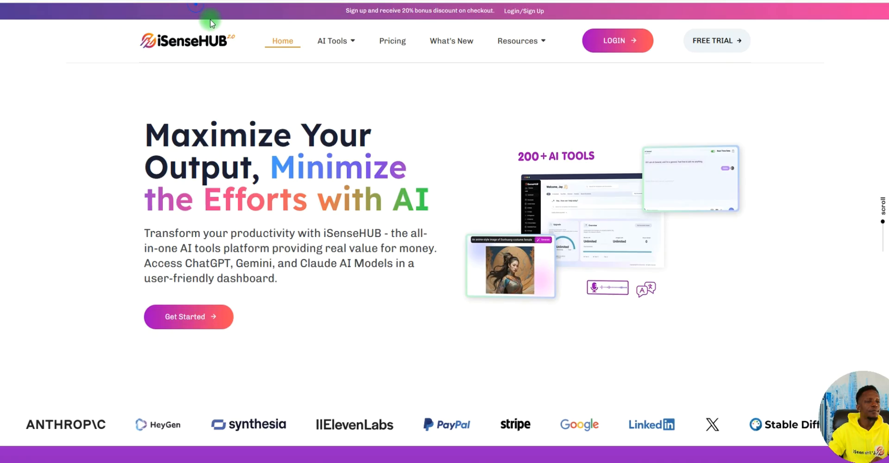
pyautogui.click(201, 4)
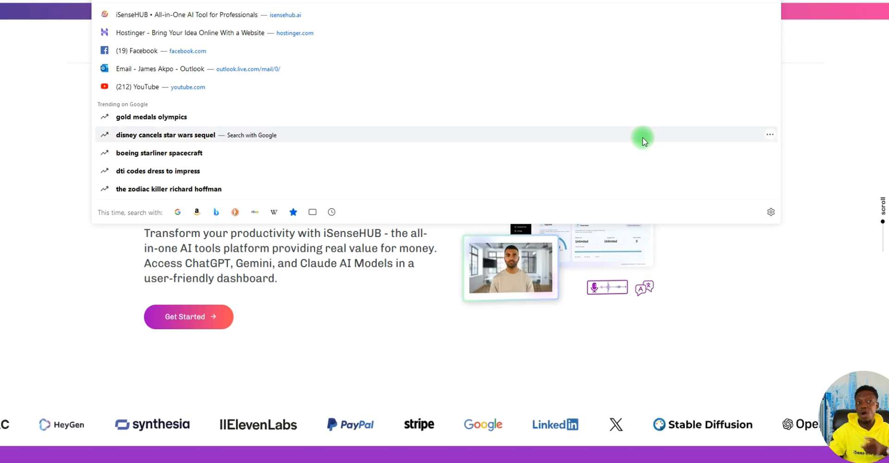
pyautogui.click(204, 1)
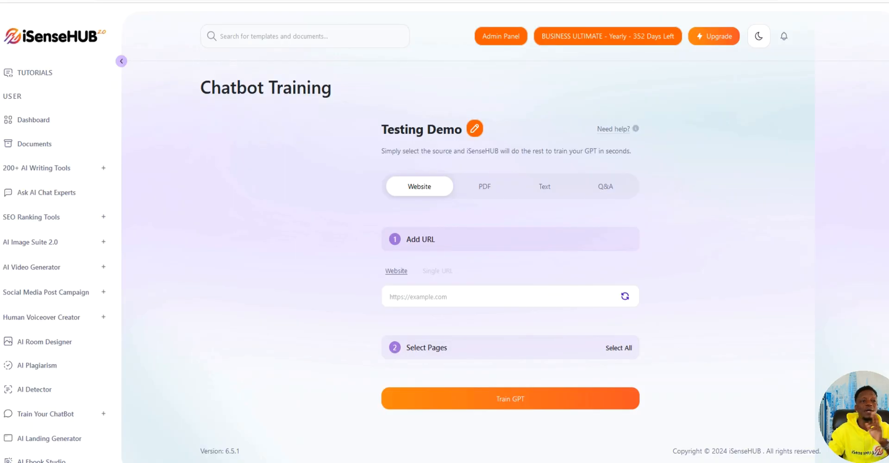
pyautogui.click(448, 295)
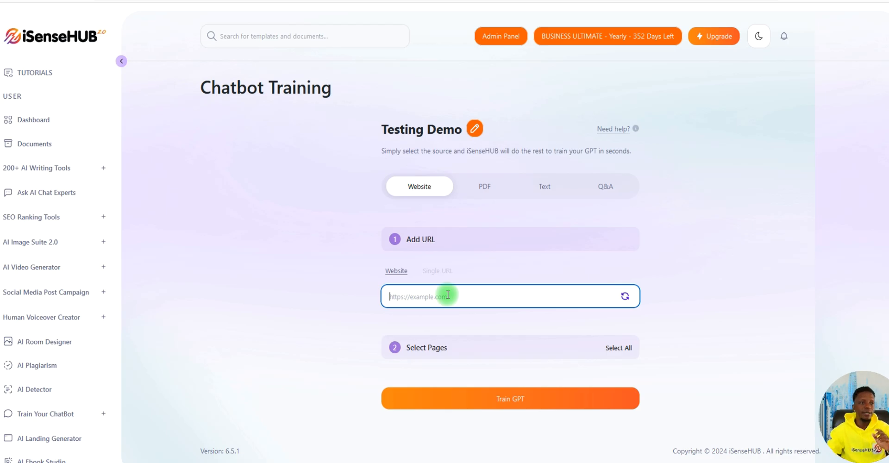
pyautogui.write('https://isensehub.ai/')
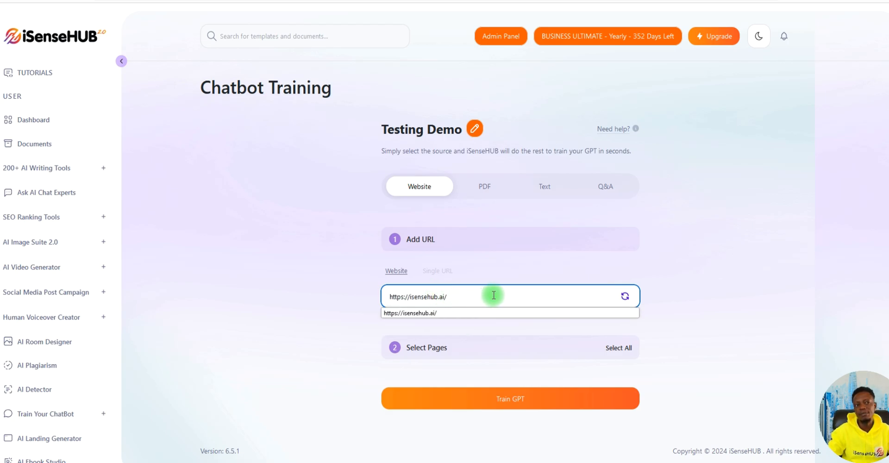
pyautogui.click(284, 296)
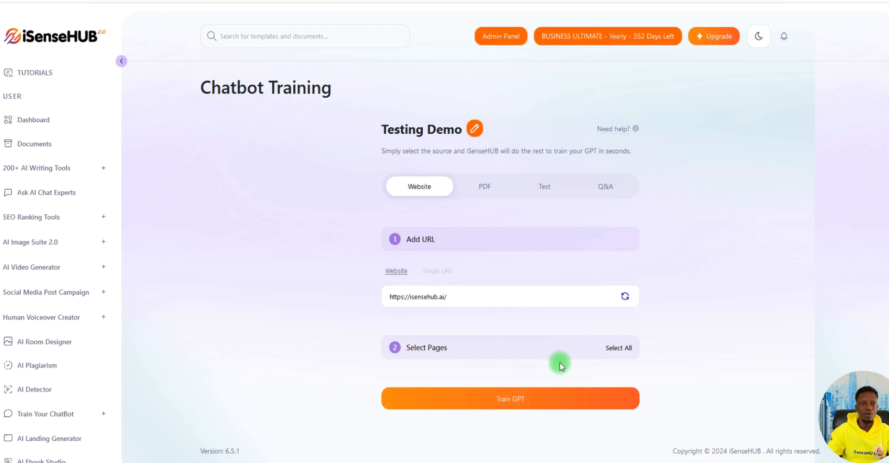
pyautogui.click(623, 297)
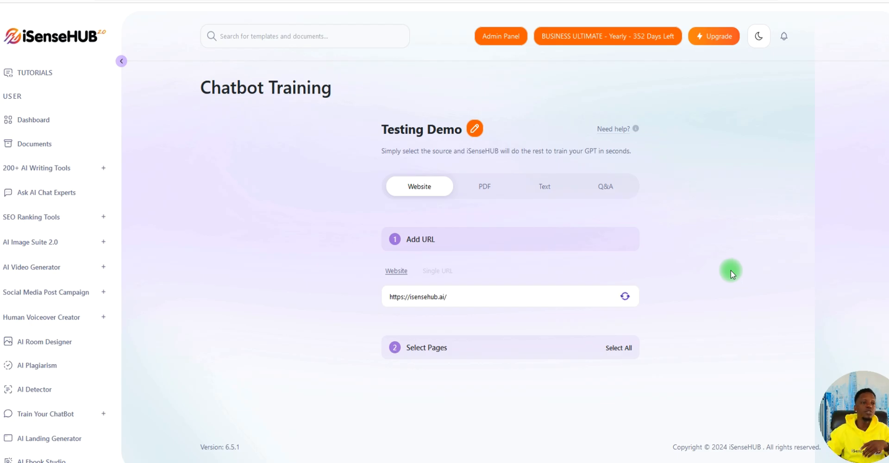
pyautogui.click(412, 297)
pyautogui.moveTo(412, 297); pyautogui.dragTo(450, 296)
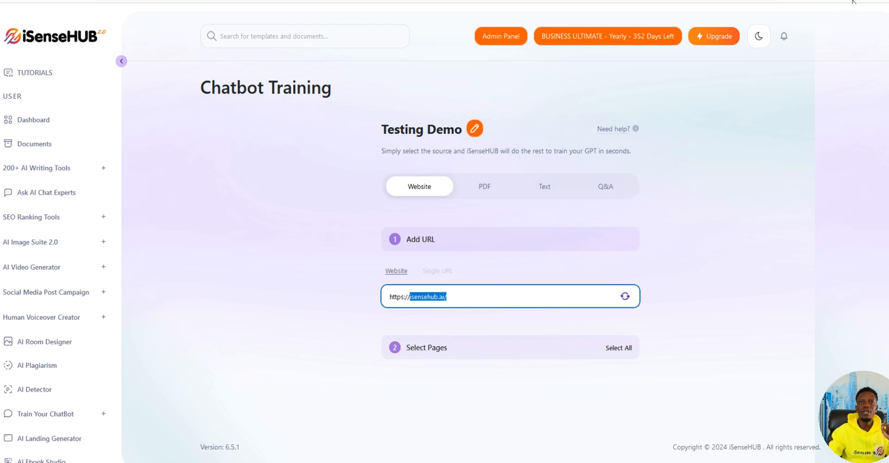
pyautogui.click(804, 106)
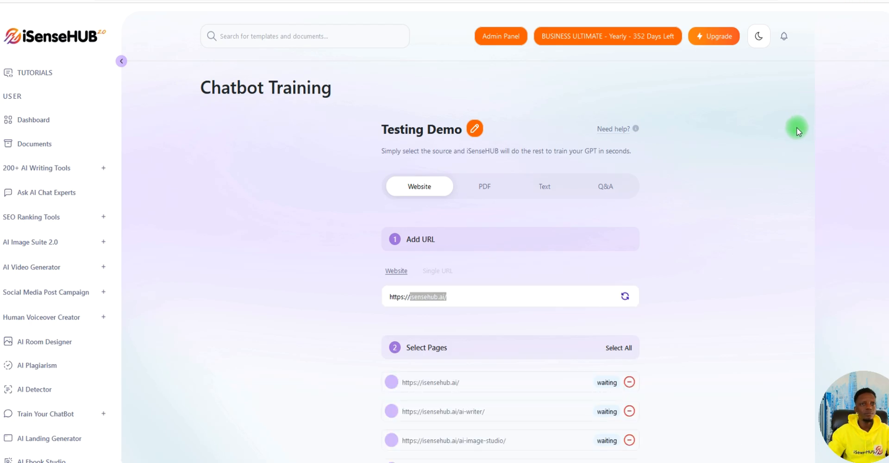
pyautogui.click(490, 296)
pyautogui.moveTo(452, 296); pyautogui.dragTo(383, 295)
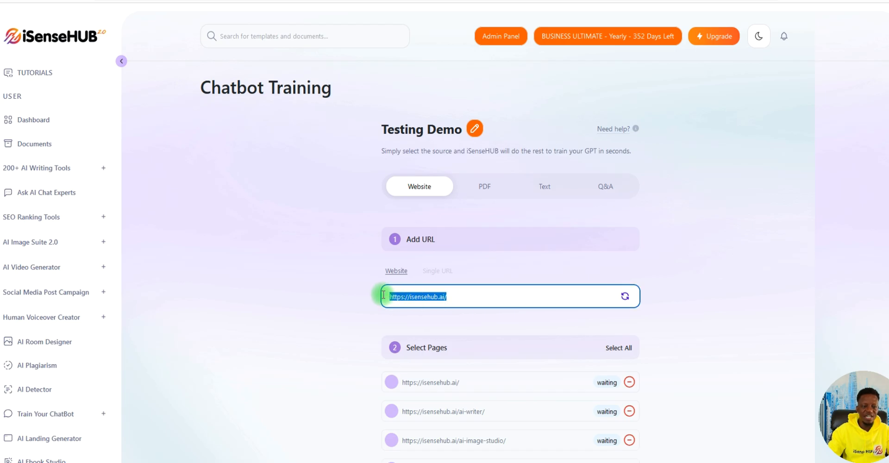
pyautogui.click(310, 306)
# - Look through the full list of fetched website pages, from the homepage down to the last blog tag page
pyautogui.scroll(-7, 319, 322)
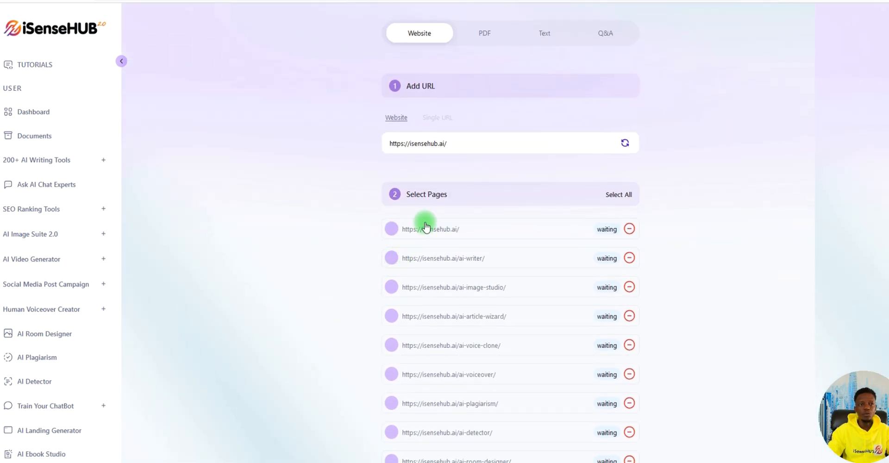
pyautogui.scroll(-15, 429, 337)
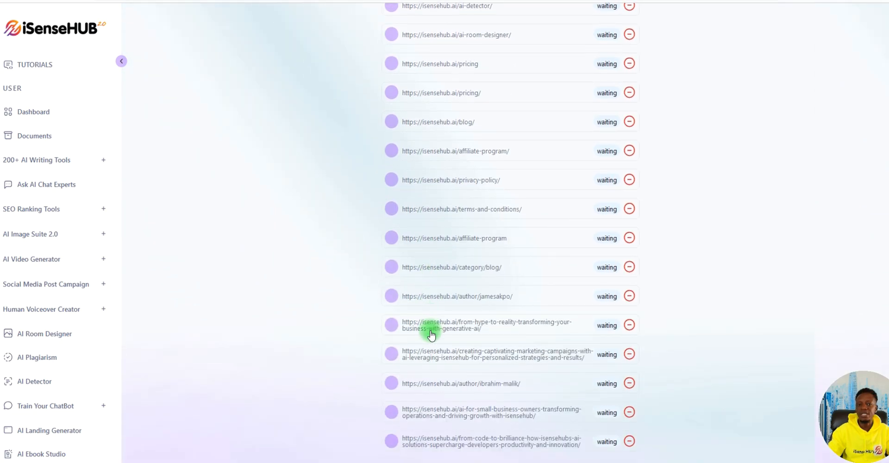
pyautogui.scroll(-2, 429, 330)
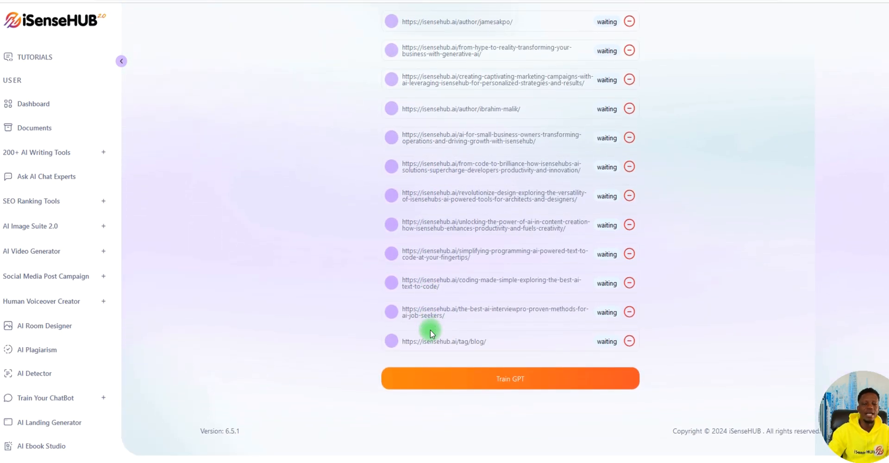
pyautogui.scroll(20, 429, 330)
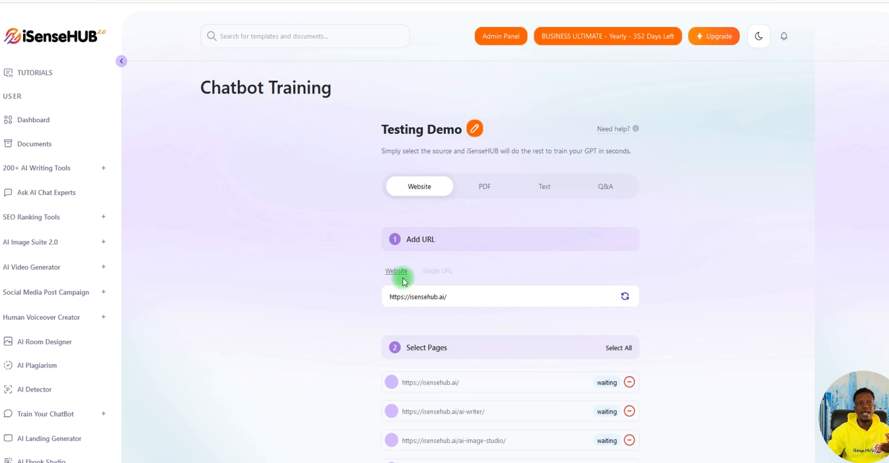
pyautogui.scroll(-1, 319, 309)
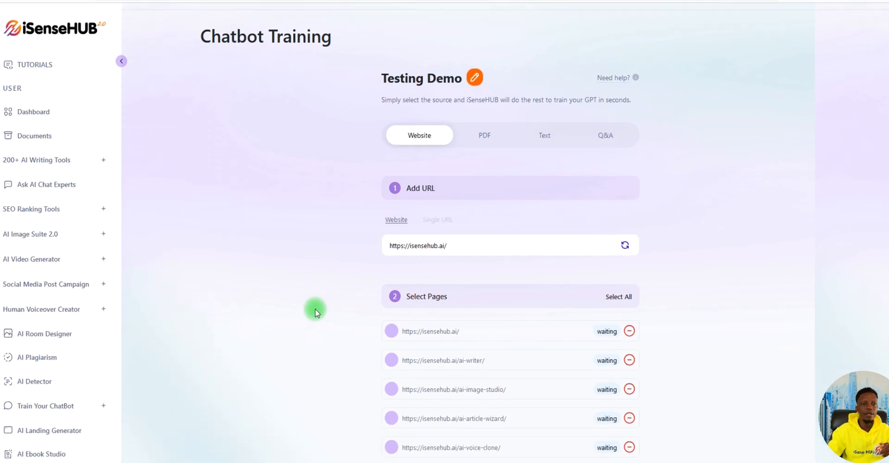
pyautogui.scroll(-2, 312, 301)
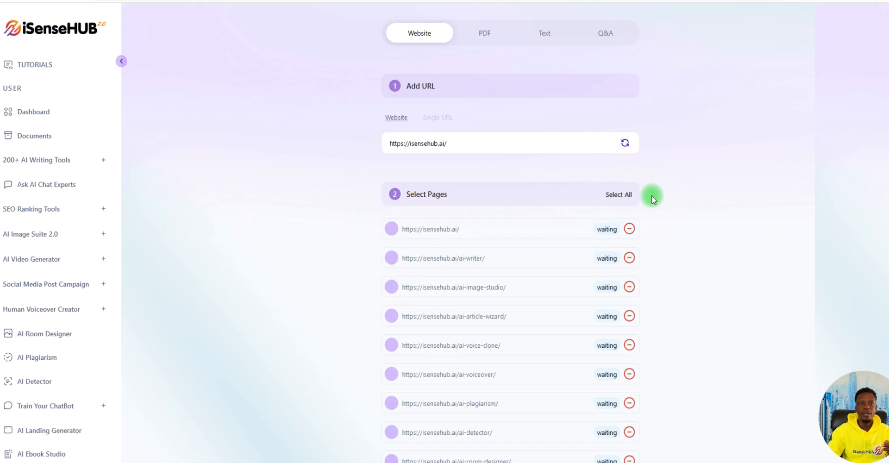
pyautogui.scroll(-12, 413, 366)
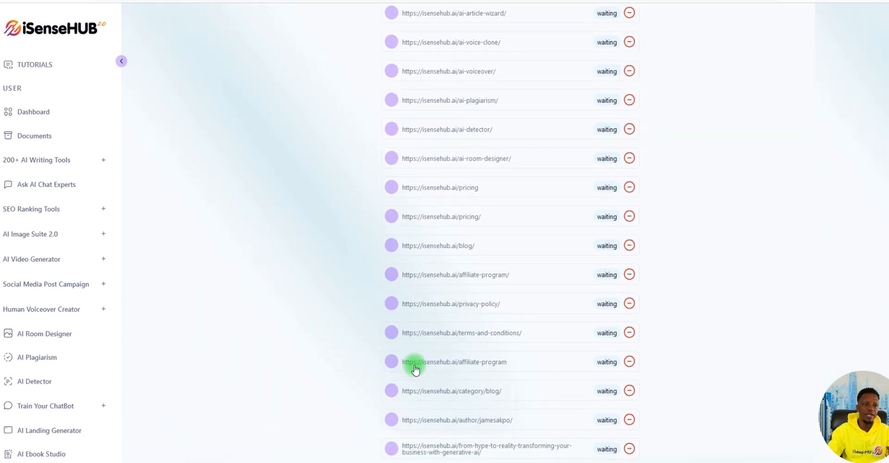
pyautogui.scroll(-3, 411, 343)
pyautogui.click(391, 342)
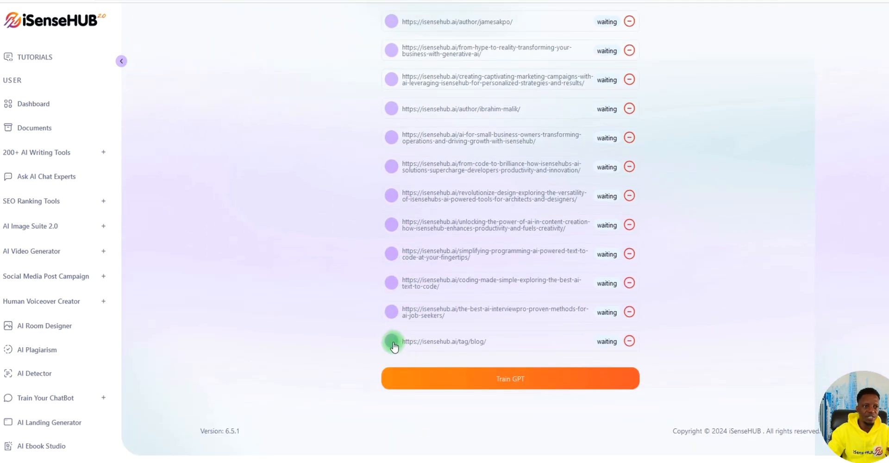
pyautogui.click(390, 312)
pyautogui.click(392, 281)
# - Select all fetched website pages at once and train the GPT on them
pyautogui.scroll(15, 408, 307)
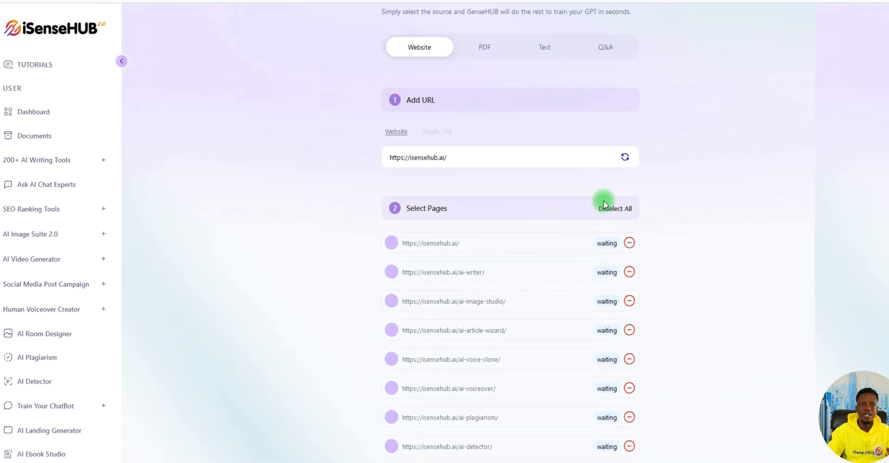
pyautogui.click(604, 204)
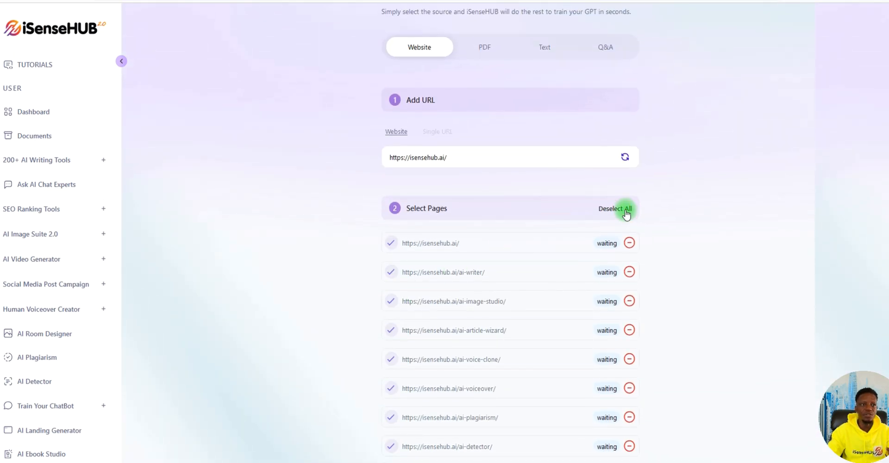
pyautogui.scroll(-3, 284, 305)
pyautogui.scroll(-15, 285, 304)
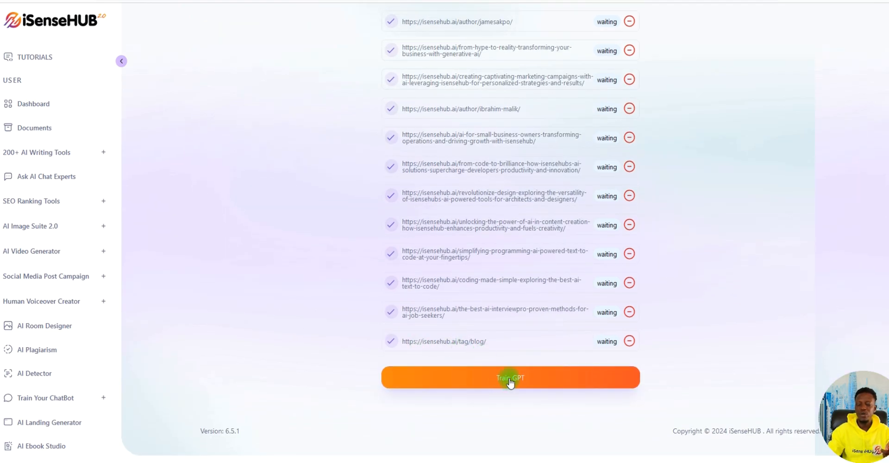
pyautogui.click(509, 381)
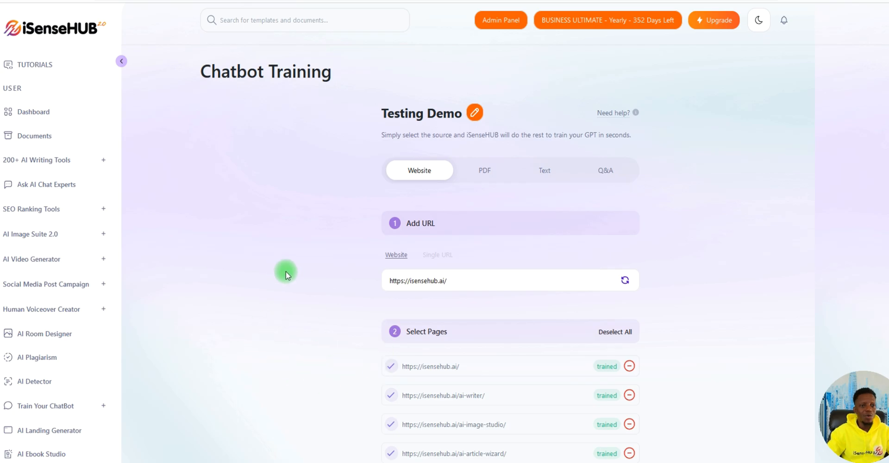
# - Review the training status of every website page in the list
pyautogui.scroll(-2, 277, 279)
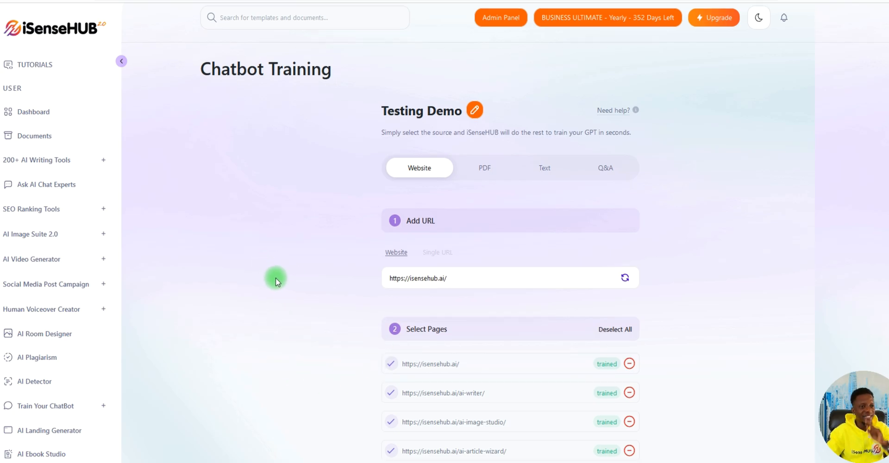
pyautogui.scroll(-2, 276, 278)
pyautogui.scroll(4, 274, 278)
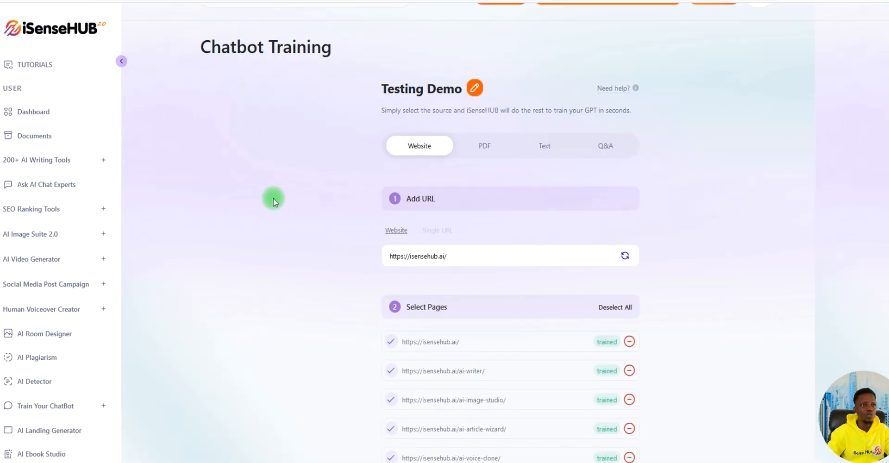
pyautogui.scroll(-4, 280, 268)
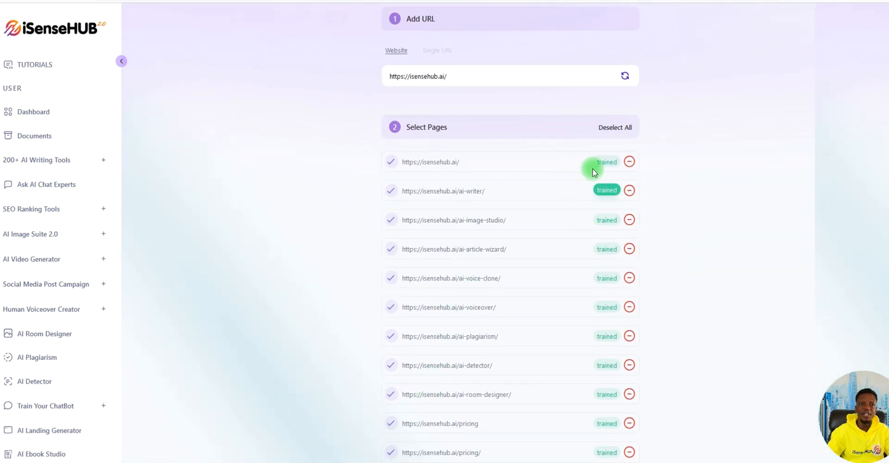
pyautogui.scroll(-2, 585, 225)
pyautogui.scroll(-15, 585, 225)
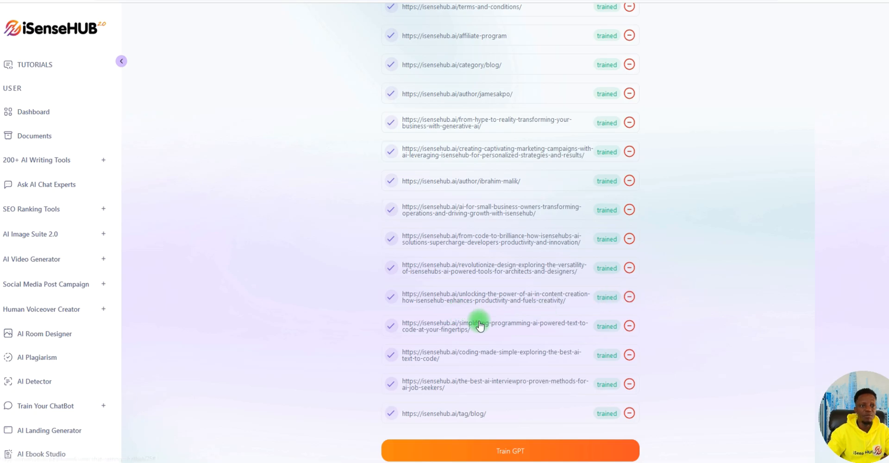
pyautogui.scroll(5, 480, 326)
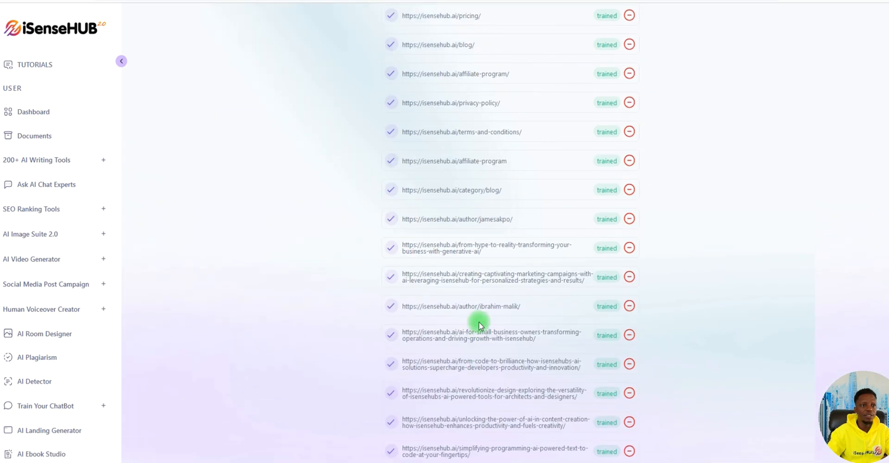
pyautogui.scroll(5, 480, 327)
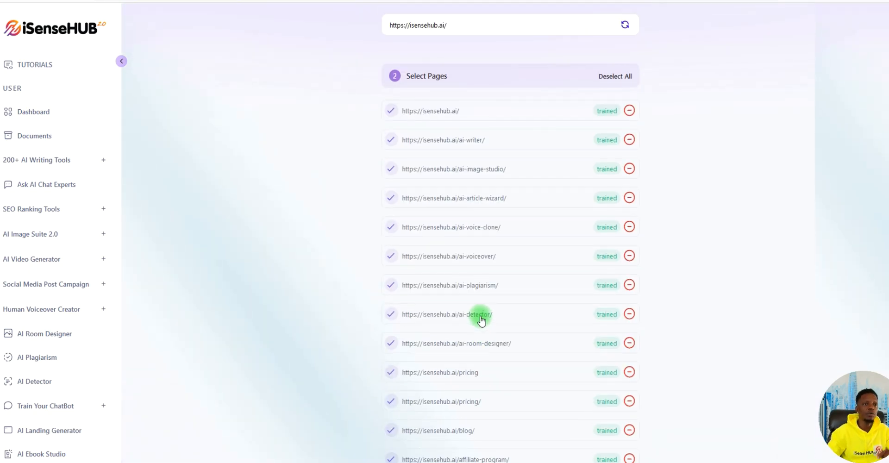
pyautogui.scroll(3, 482, 319)
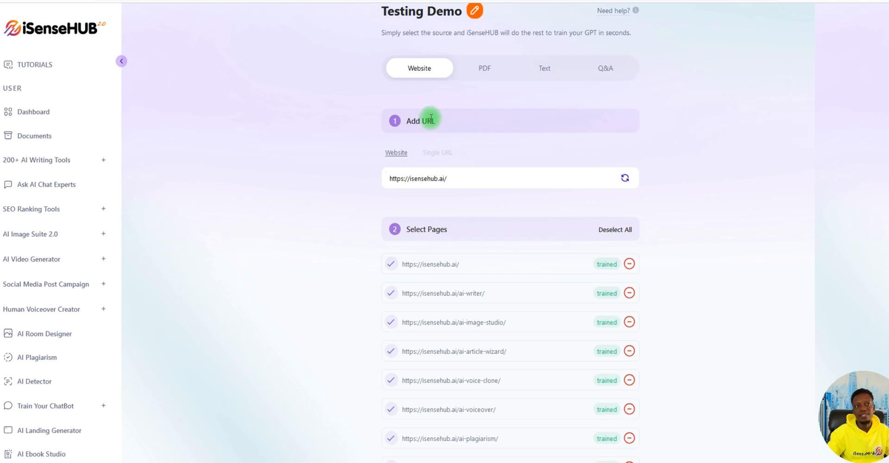
# - Inspect the Single URL option and the PDF training source, opening the PDF upload dialog and cancelling it
pyautogui.click(438, 154)
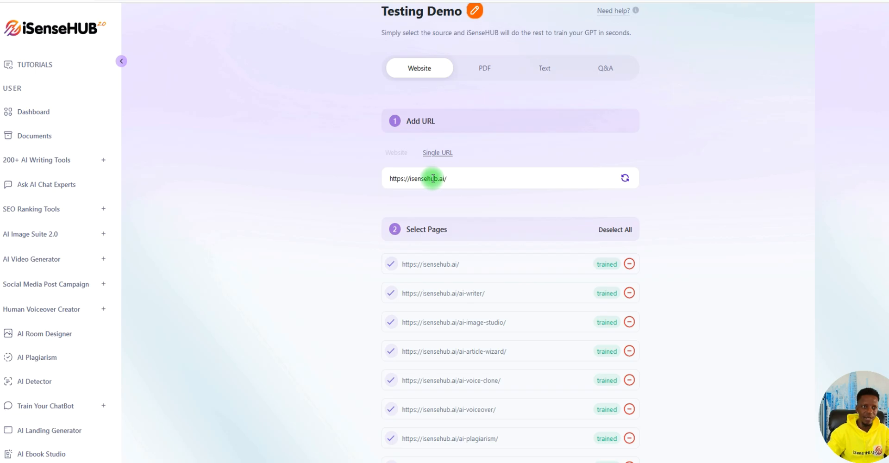
pyautogui.scroll(3, 249, 147)
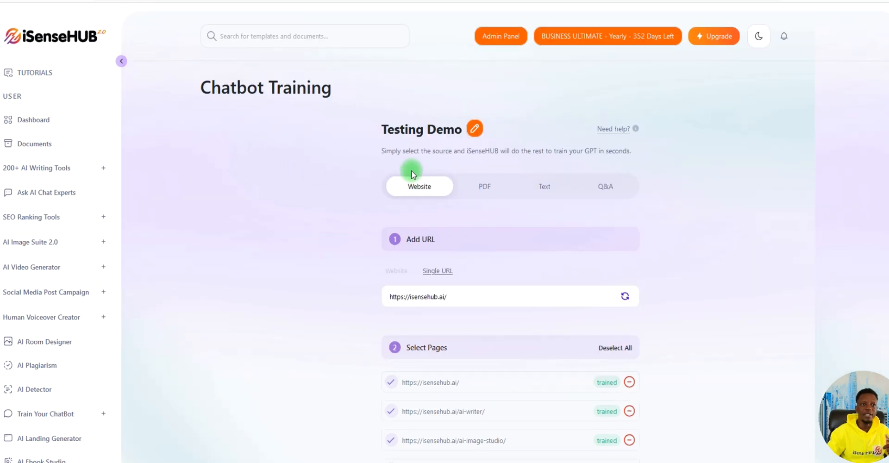
pyautogui.click(484, 187)
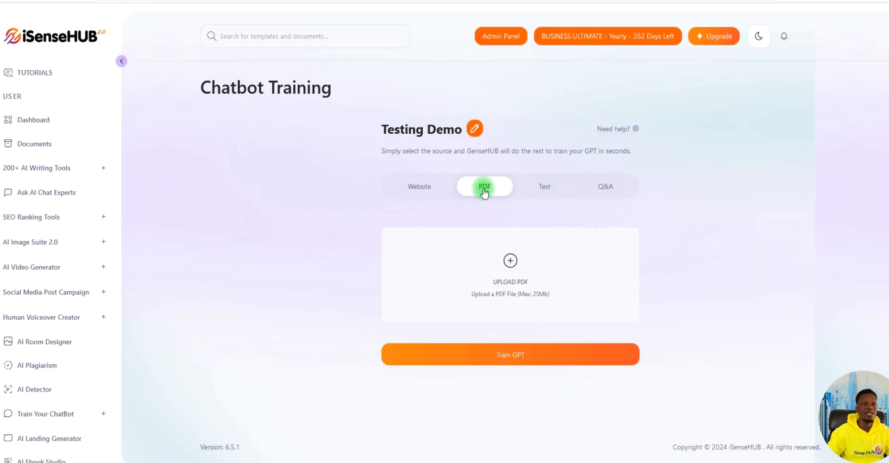
pyautogui.click(510, 264)
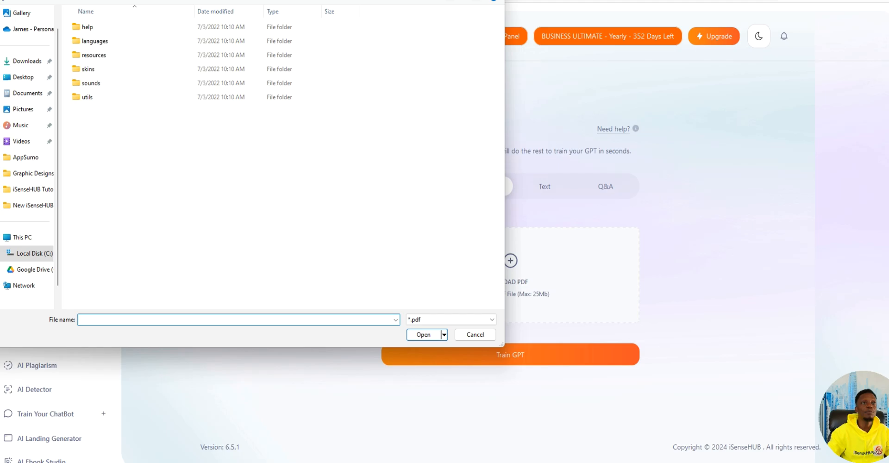
pyautogui.press('Escape')
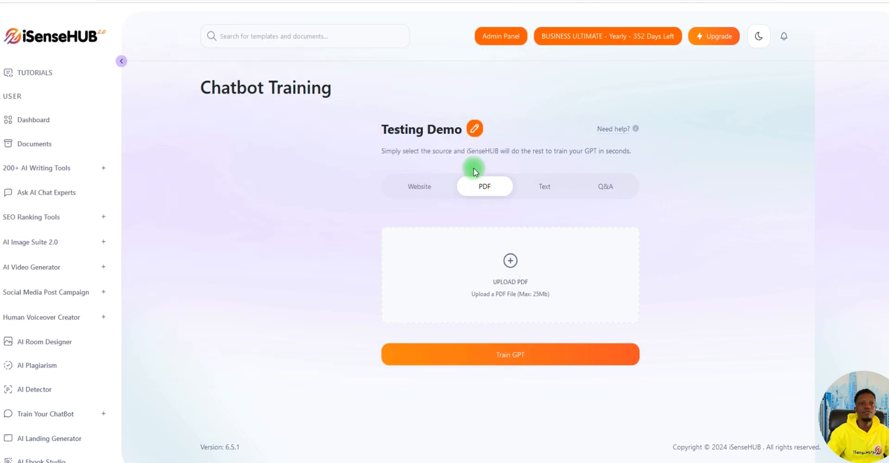
# - Inspect the Text training source with its title and text fields, without entering anything
pyautogui.click(543, 197)
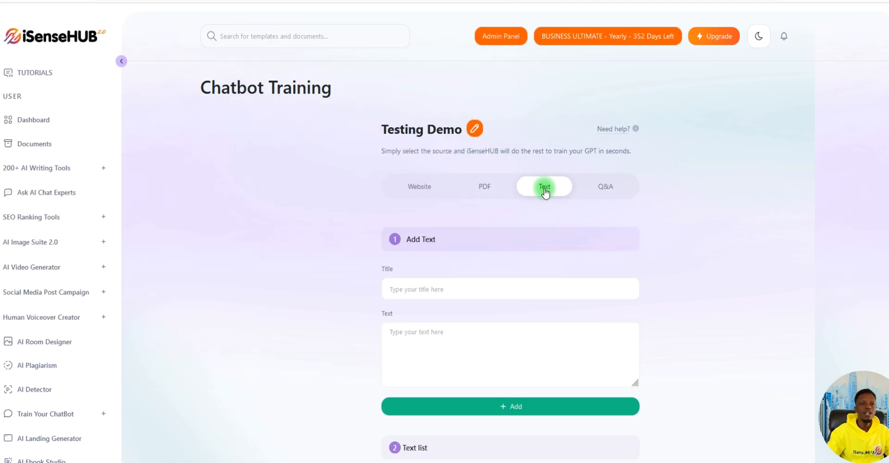
pyautogui.click(446, 346)
pyautogui.click(454, 287)
pyautogui.click(407, 338)
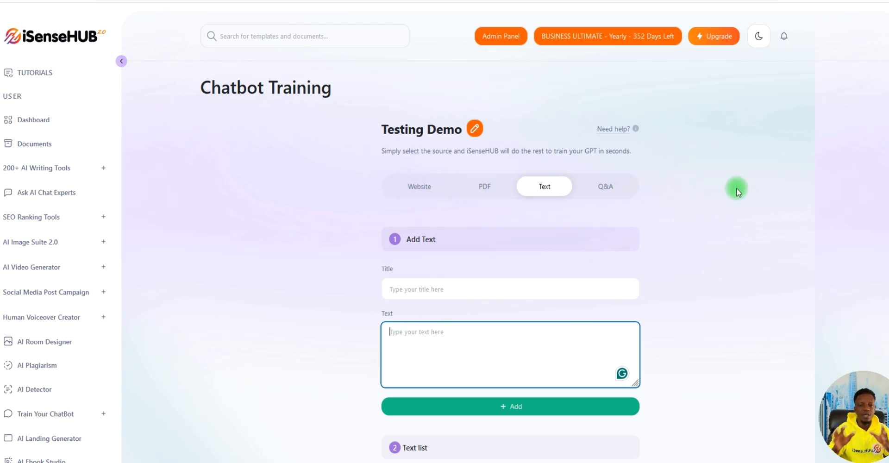
# - Inspect the Q&A training source with its question and answer fields and the Q/A list
pyautogui.click(596, 189)
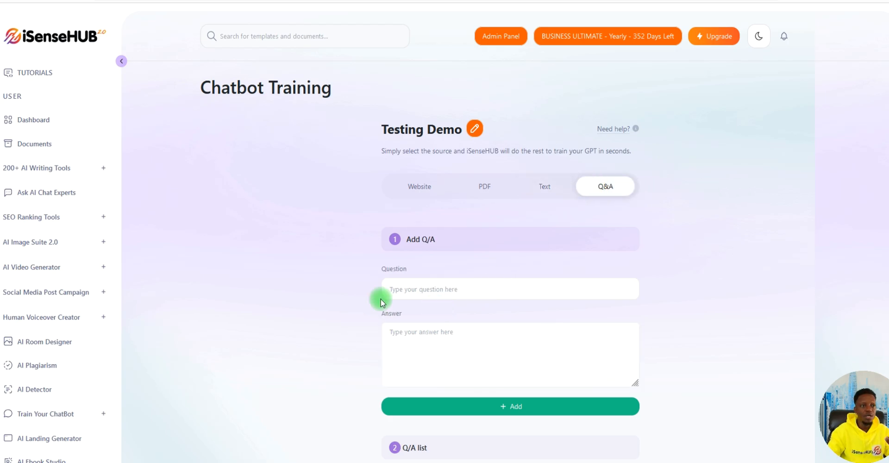
pyautogui.click(412, 289)
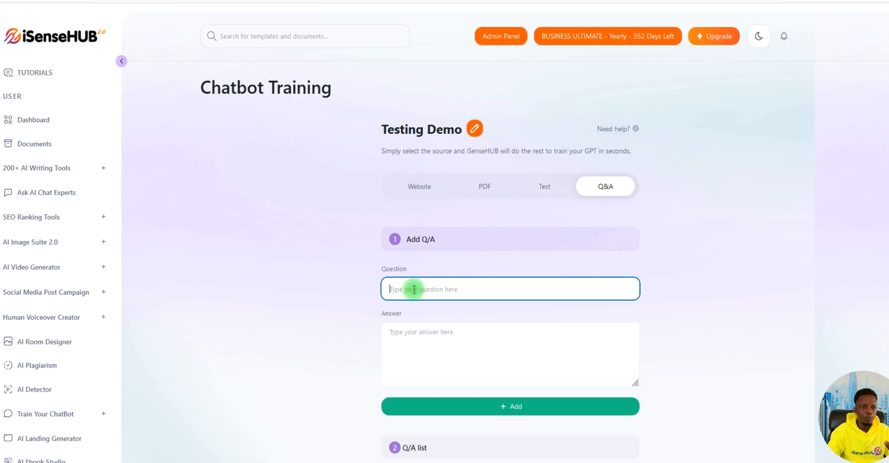
pyautogui.click(397, 334)
pyautogui.click(439, 287)
pyautogui.click(423, 333)
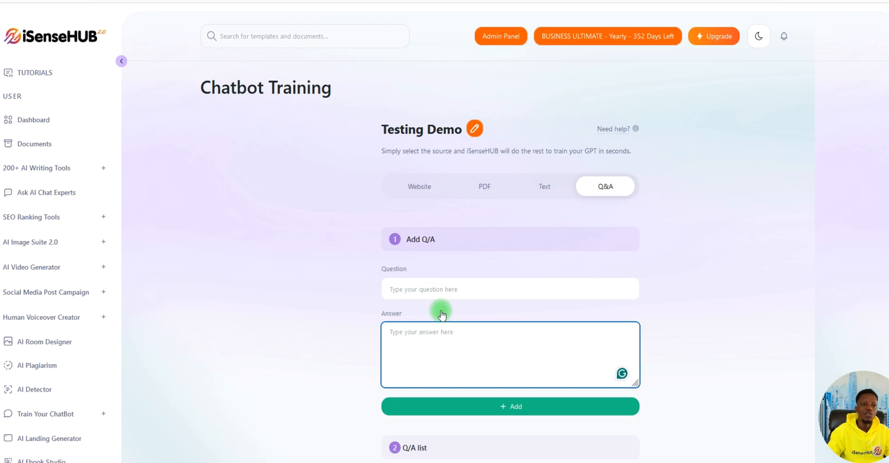
pyautogui.scroll(-2, 441, 310)
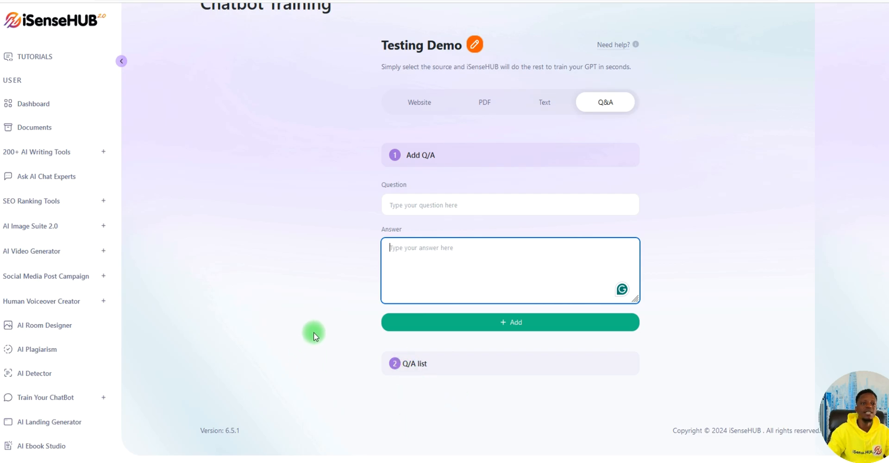
pyautogui.scroll(2, 310, 325)
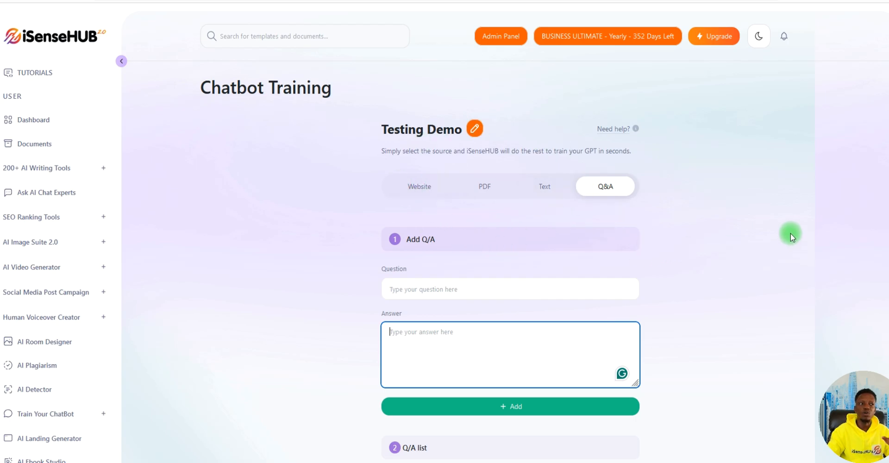
# - Open the chat categories list in the chatbot training section
pyautogui.scroll(-2, 92, 342)
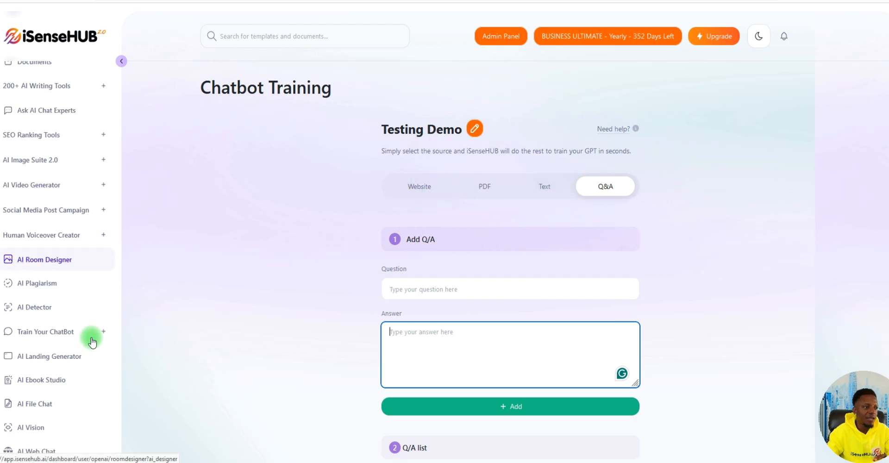
pyautogui.click(104, 299)
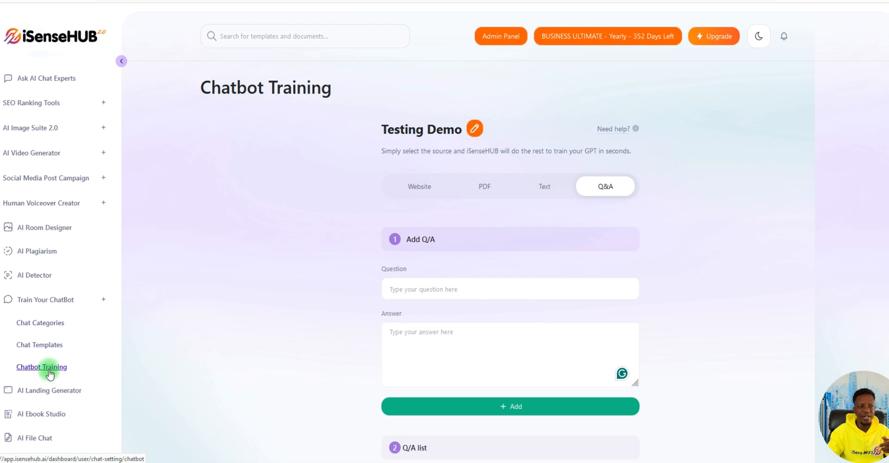
pyautogui.click(44, 322)
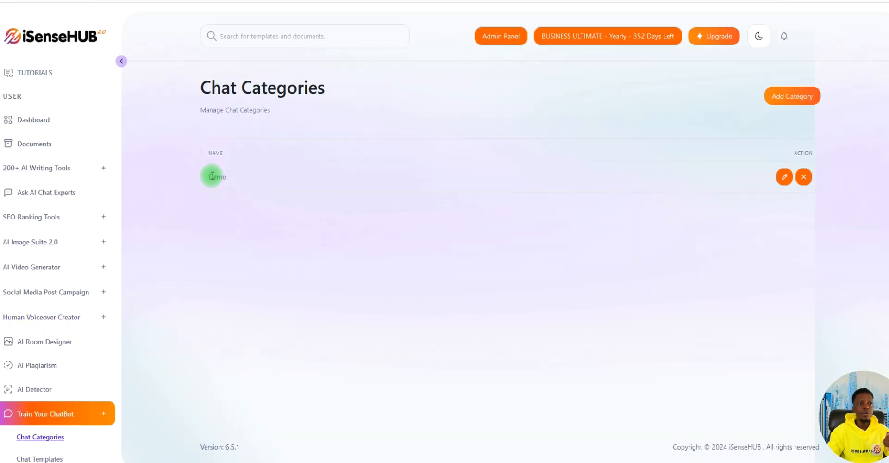
pyautogui.click(787, 99)
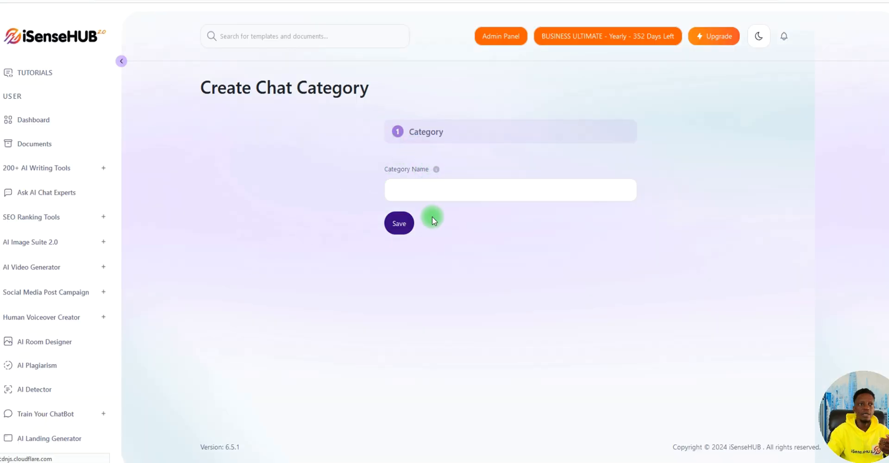
pyautogui.click(456, 190)
pyautogui.write('hhshshsh')
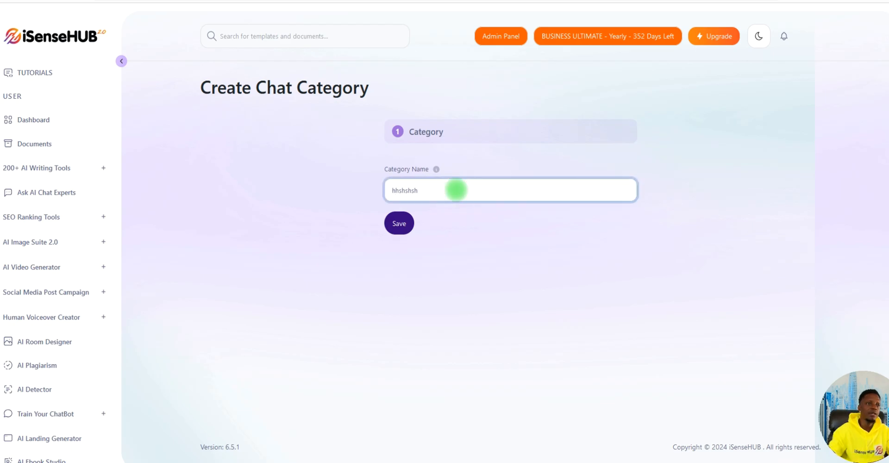
pyautogui.press('BackSpace')
pyautogui.press('BackSpace')
pyautogui.press('BackSpace')
pyautogui.press('BackSpace')
pyautogui.press('BackSpace')
pyautogui.click(629, 324)
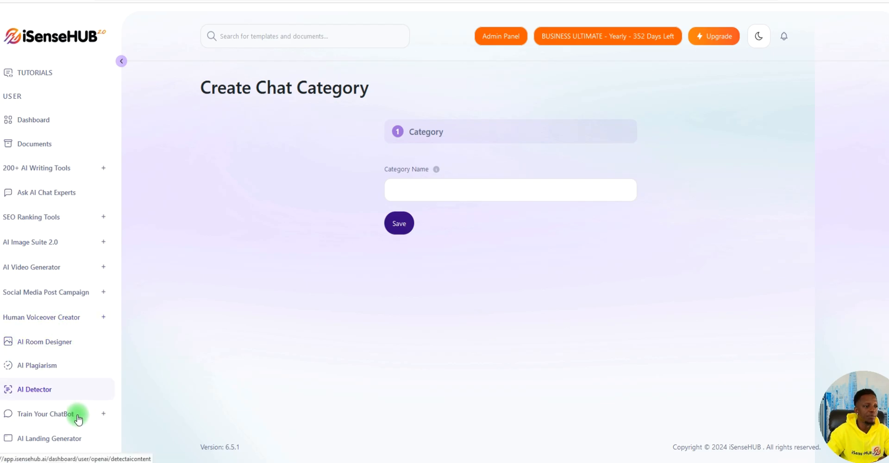
pyautogui.scroll(-3, 28, 250)
pyautogui.scroll(-1, 45, 265)
pyautogui.click(103, 242)
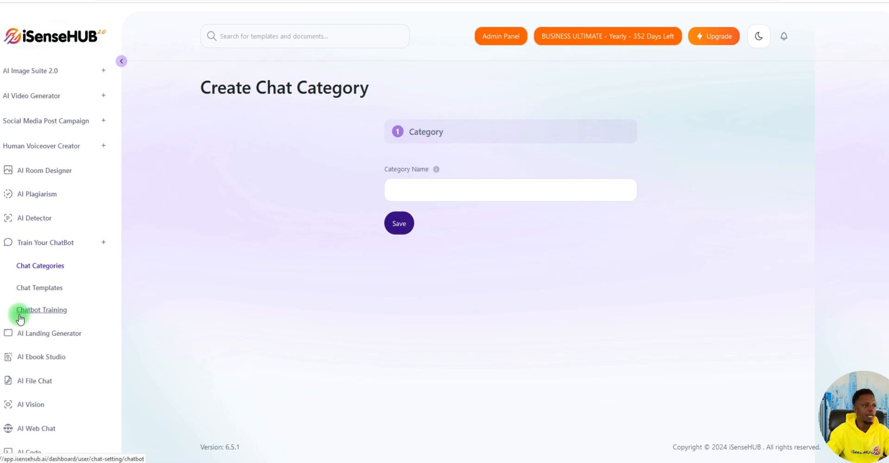
pyautogui.click(49, 267)
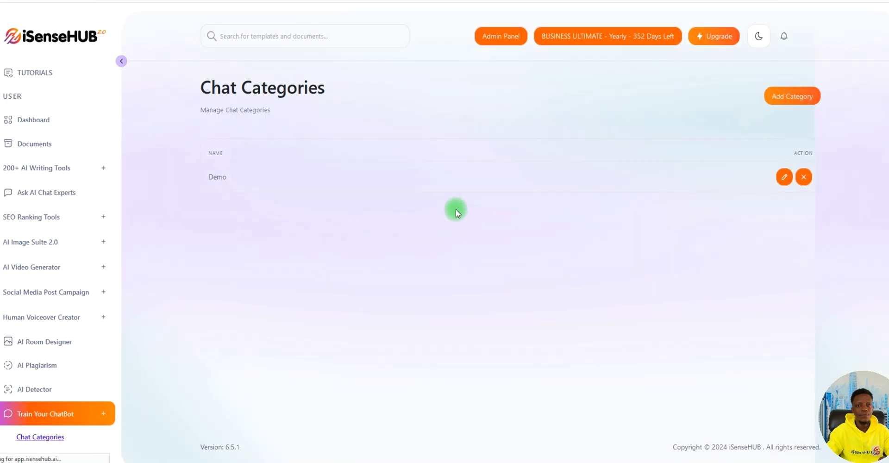
# - Start a new chat template and name it "Marketing Strategy"
pyautogui.scroll(-3, 50, 349)
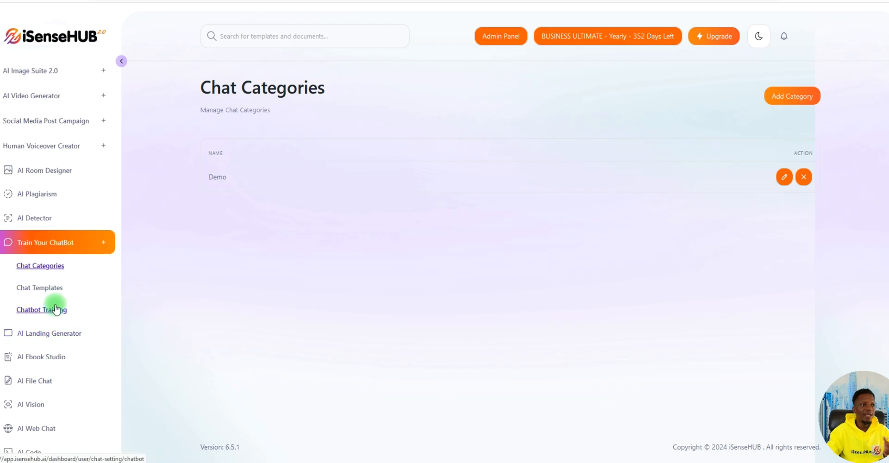
pyautogui.click(39, 289)
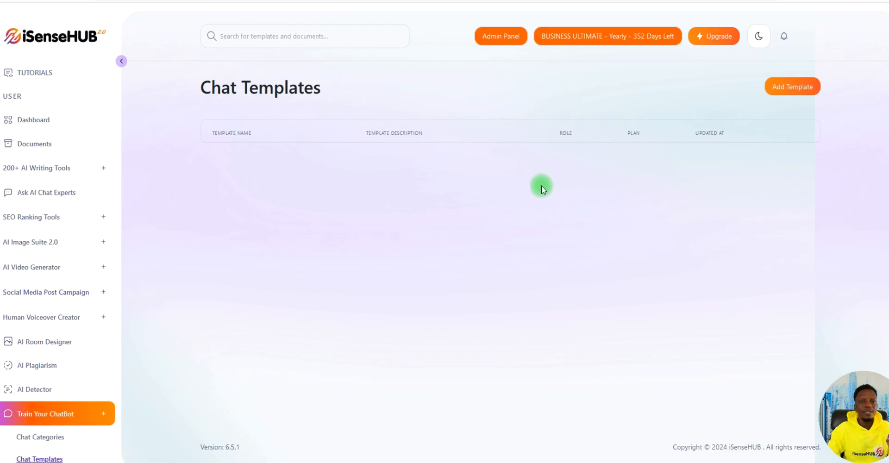
pyautogui.click(793, 87)
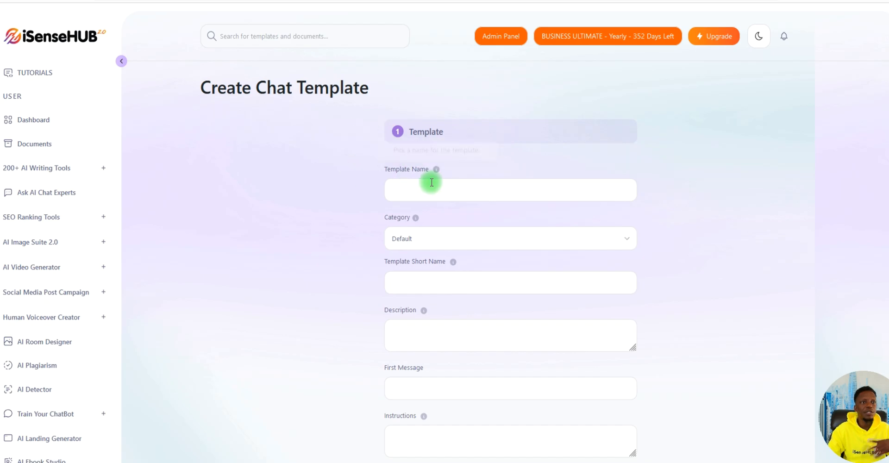
pyautogui.click(434, 191)
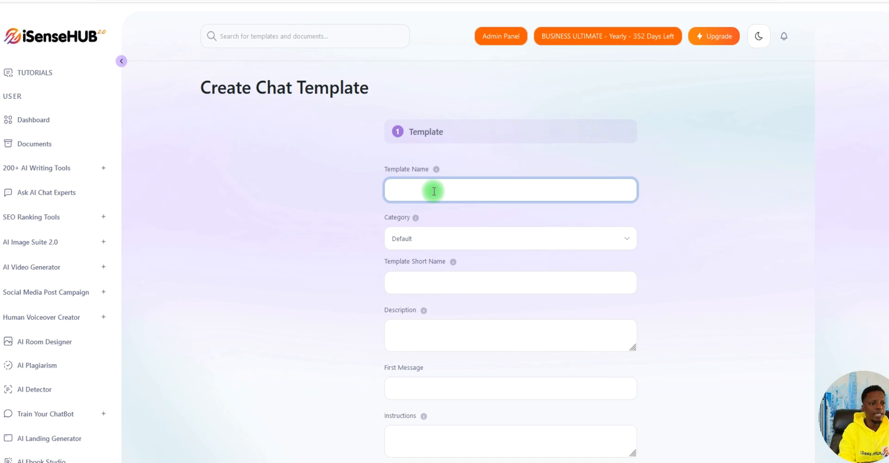
pyautogui.write('Customer Spport')
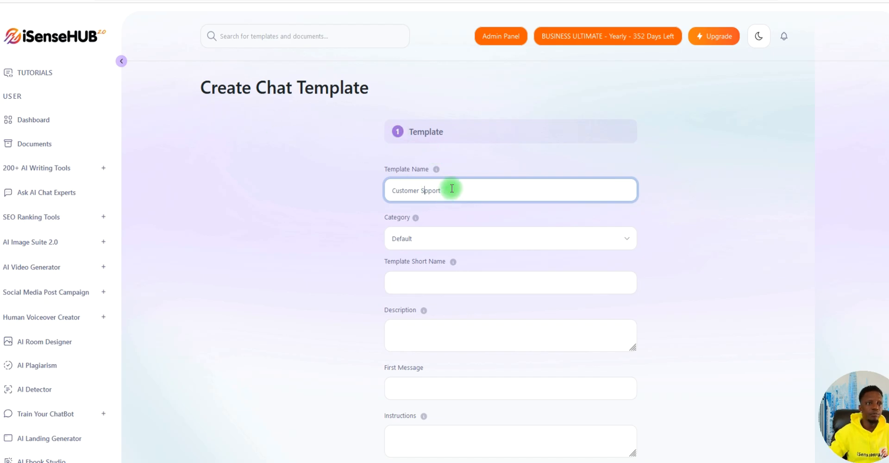
pyautogui.moveTo(450, 190); pyautogui.dragTo(365, 193)
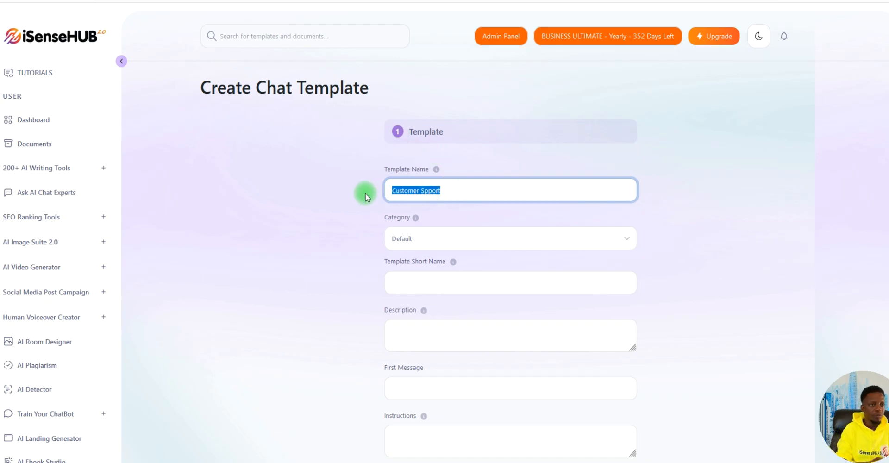
pyautogui.write('Marketing Strategy')
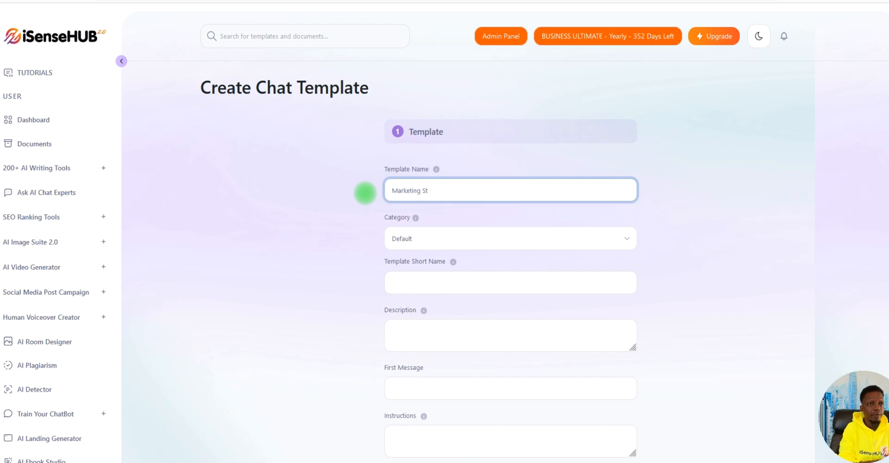
# - Assign the Marketing Strategy template to the Demo category
pyautogui.click(496, 242)
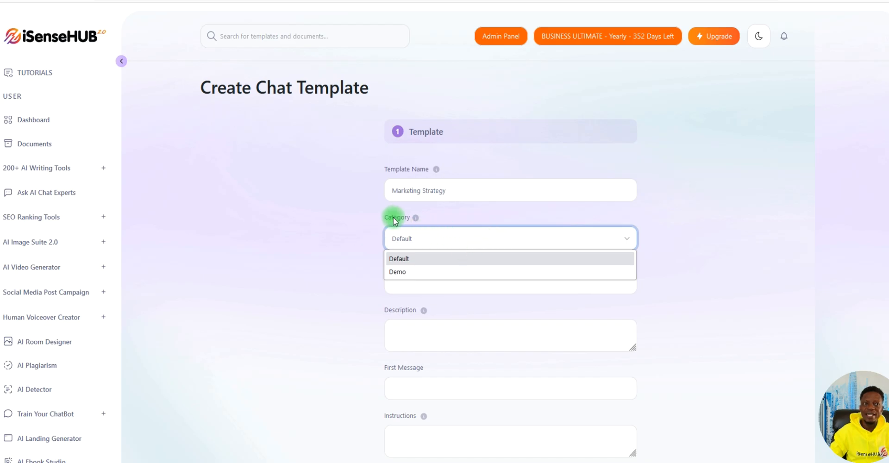
pyautogui.click(400, 273)
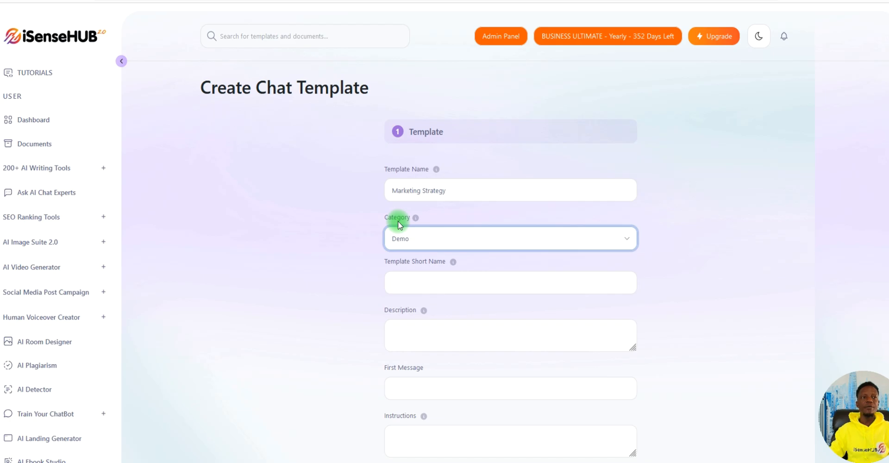
pyautogui.click(727, 181)
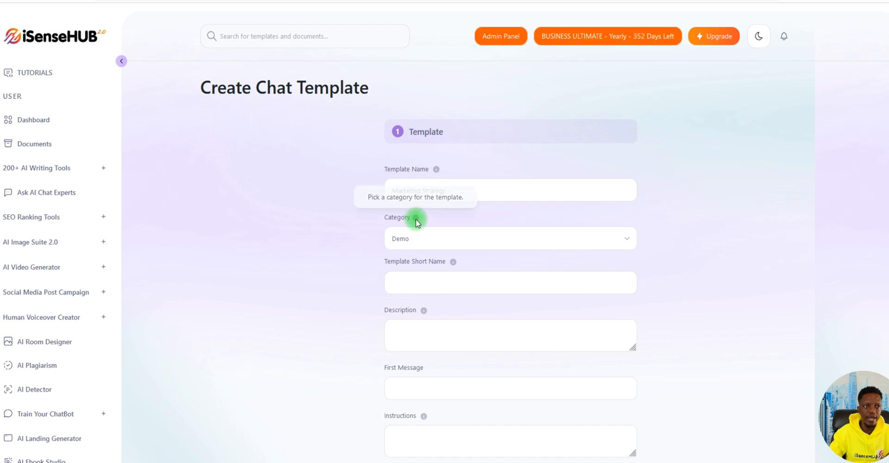
# - Check the hints for the template name and short name, and set the short name to "Demo"
pyautogui.moveTo(437, 171)
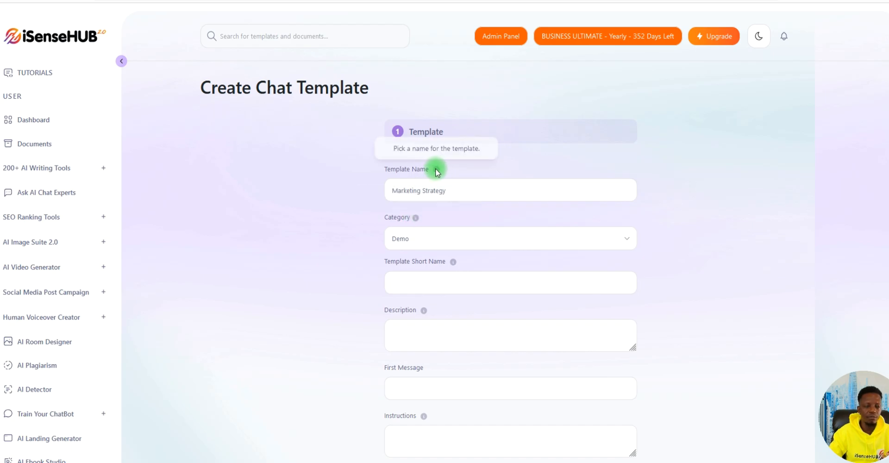
pyautogui.moveTo(454, 263)
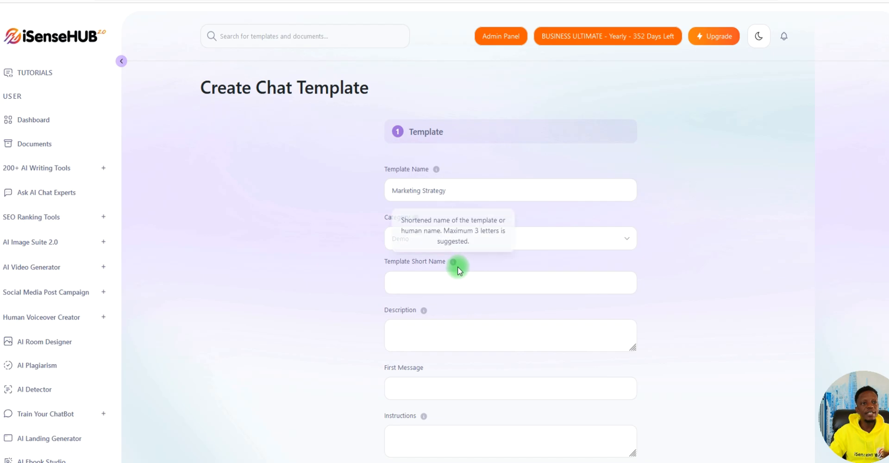
pyautogui.click(426, 284)
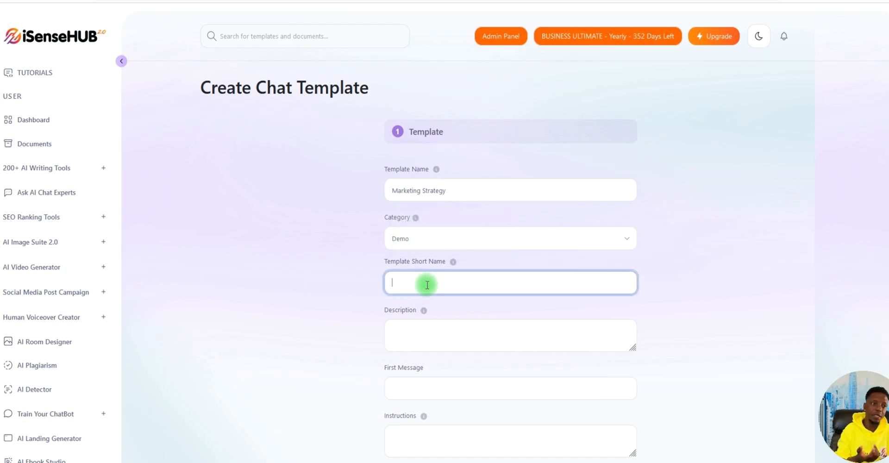
pyautogui.write('Dem')
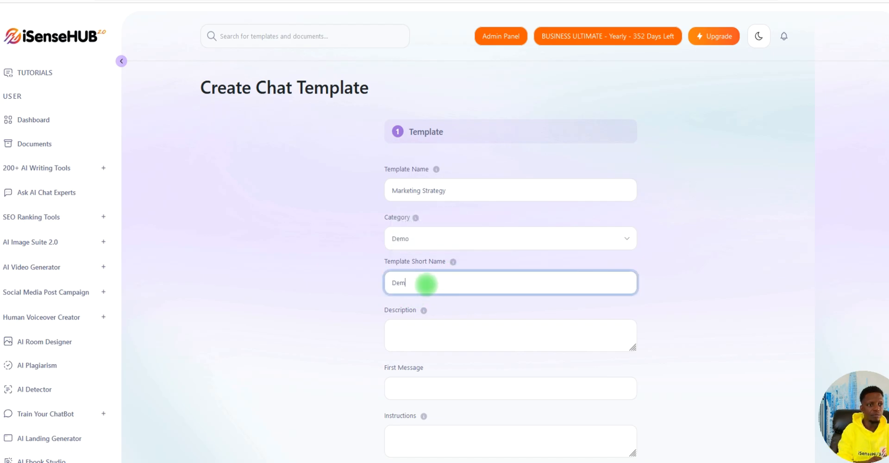
pyautogui.write('o')
pyautogui.click(324, 309)
# - Copy the template name "Marketing Strategy" into the description field and check that field's hint
pyautogui.click(455, 336)
pyautogui.moveTo(460, 190); pyautogui.dragTo(354, 195)
pyautogui.hotkey('ctrl', 'c')
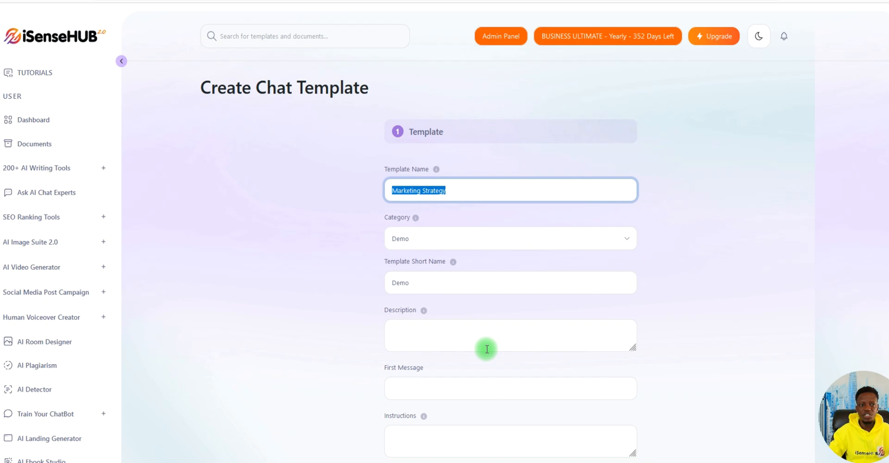
pyautogui.click(438, 330)
pyautogui.hotkey('ctrl', 'v')
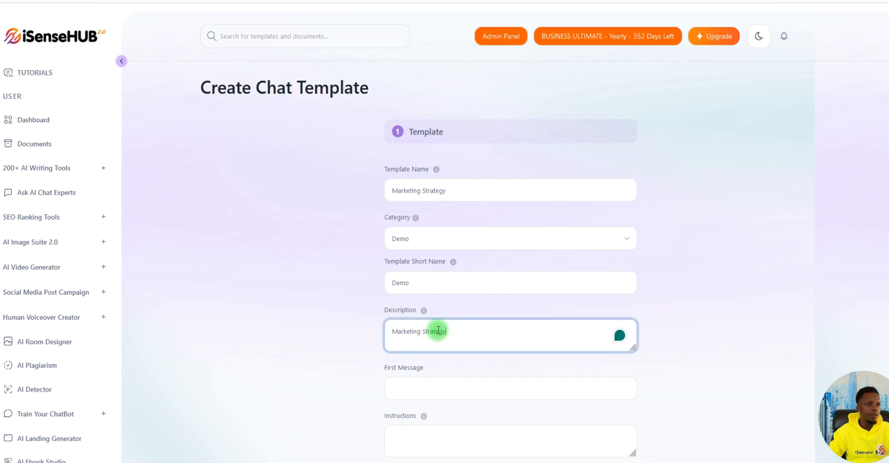
pyautogui.moveTo(425, 312)
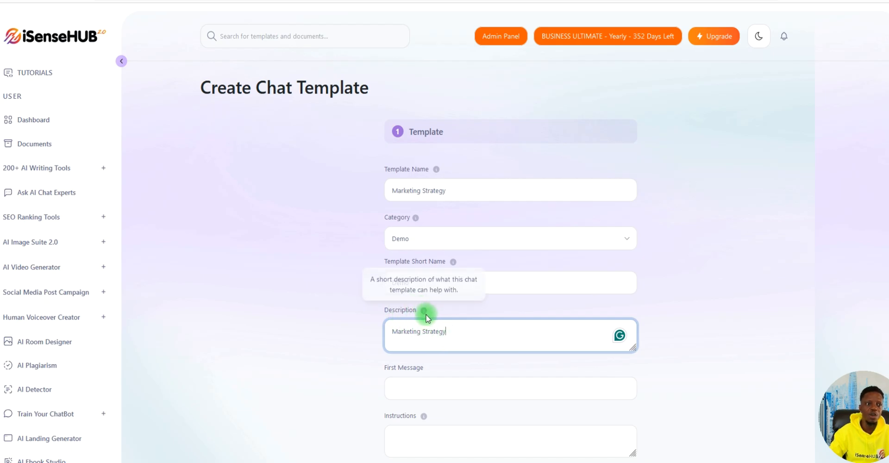
# - Set the template color to the light blue-violet basic color with RGB 128, 128, 255
pyautogui.scroll(-3, 334, 306)
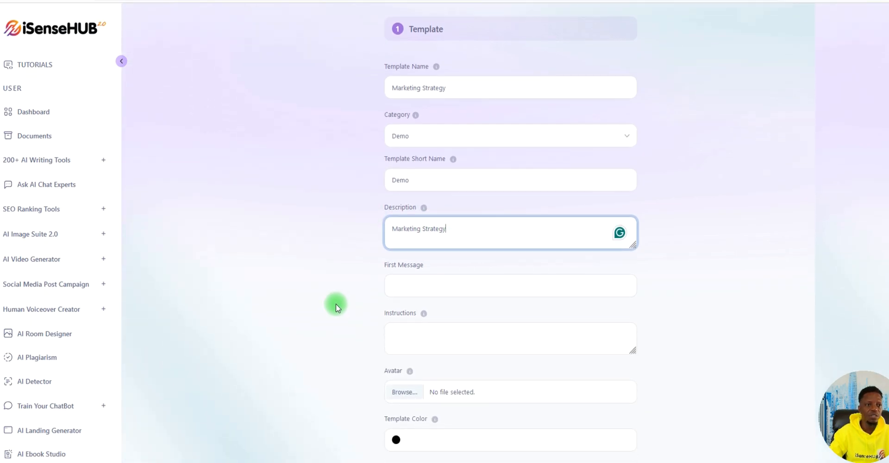
pyautogui.scroll(-1, 332, 272)
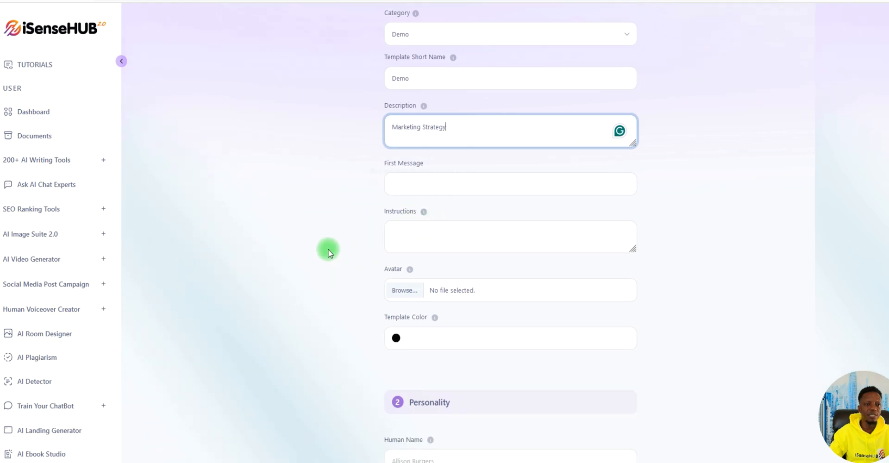
pyautogui.scroll(-2, 241, 263)
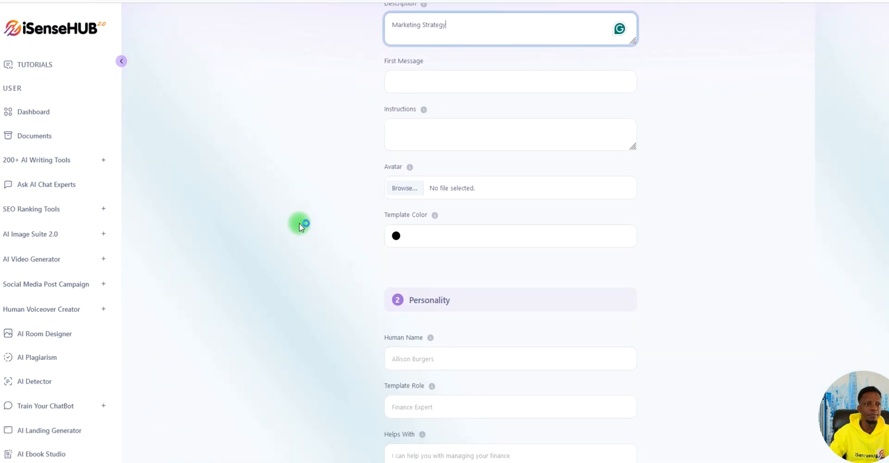
pyautogui.moveTo(410, 167)
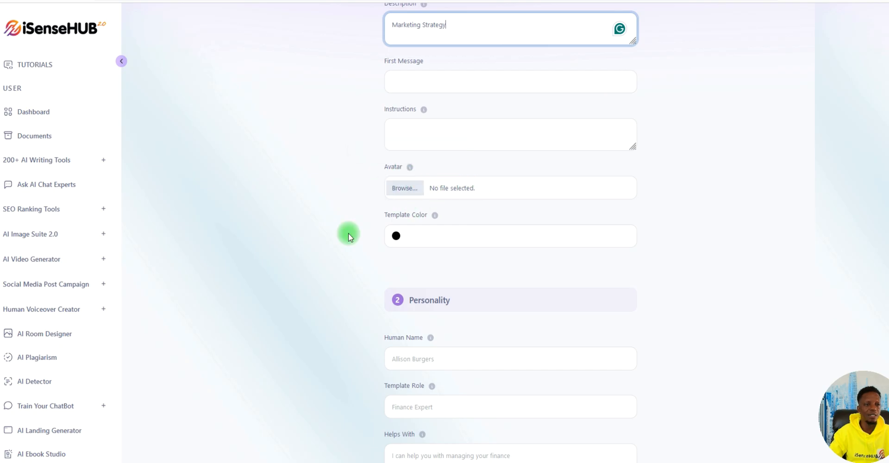
pyautogui.click(396, 237)
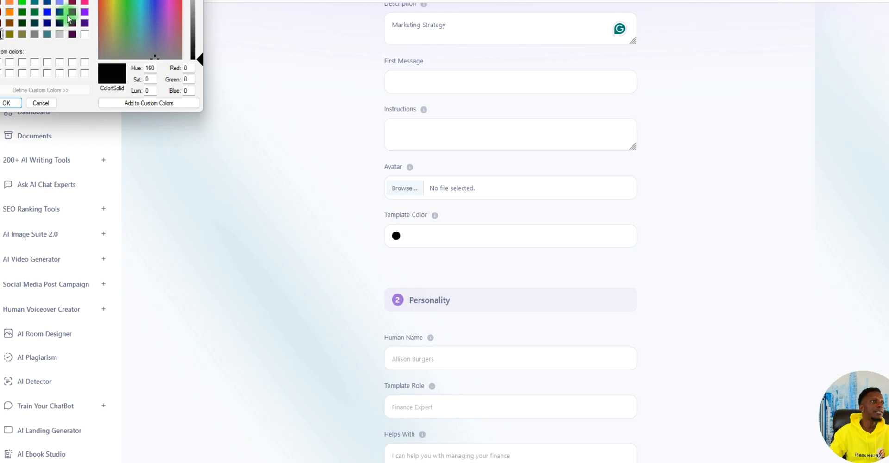
pyautogui.click(60, 3)
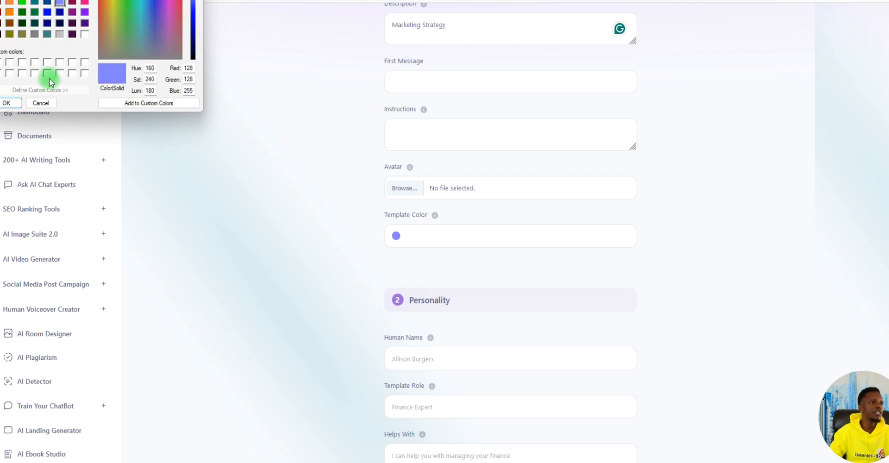
pyautogui.click(7, 103)
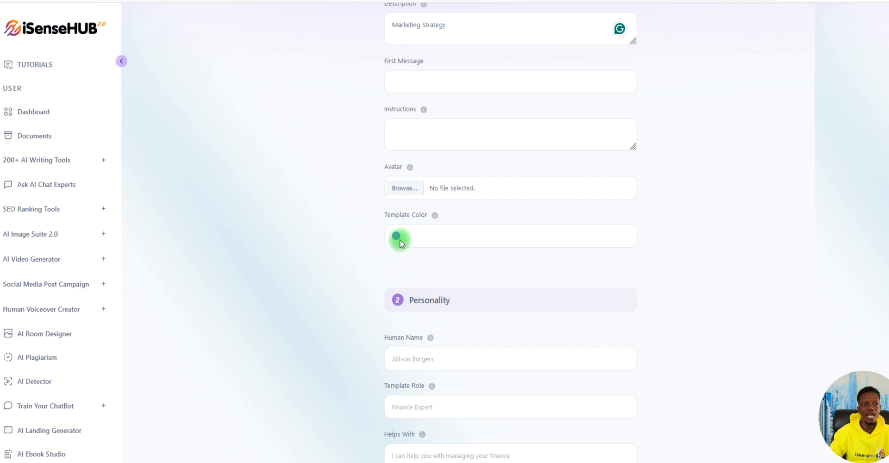
# - Enter a first name as the human name in the template's Personality section
pyautogui.scroll(-2, 324, 288)
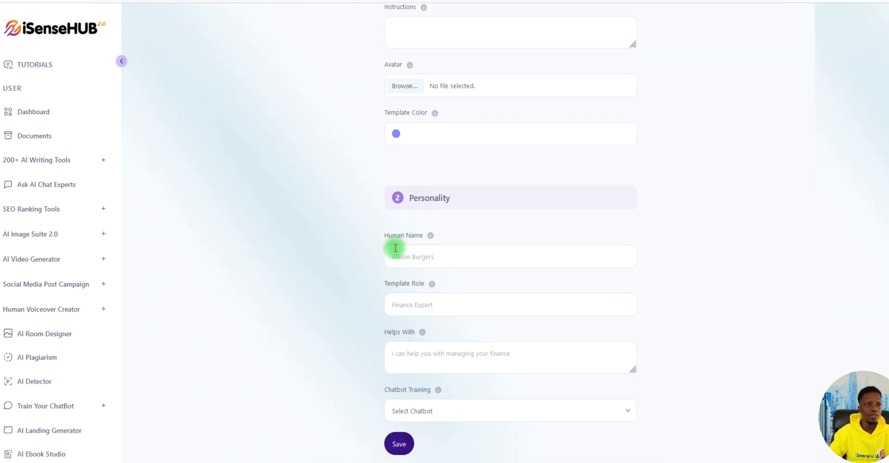
pyautogui.click(443, 255)
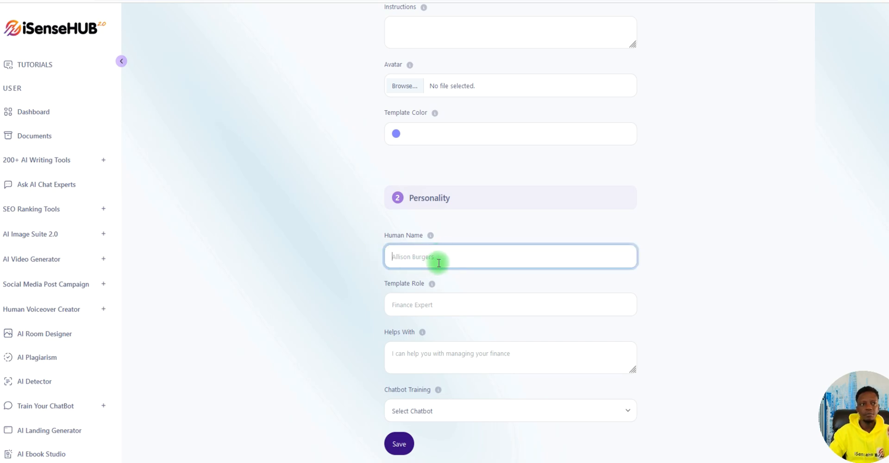
pyautogui.write('Joe')
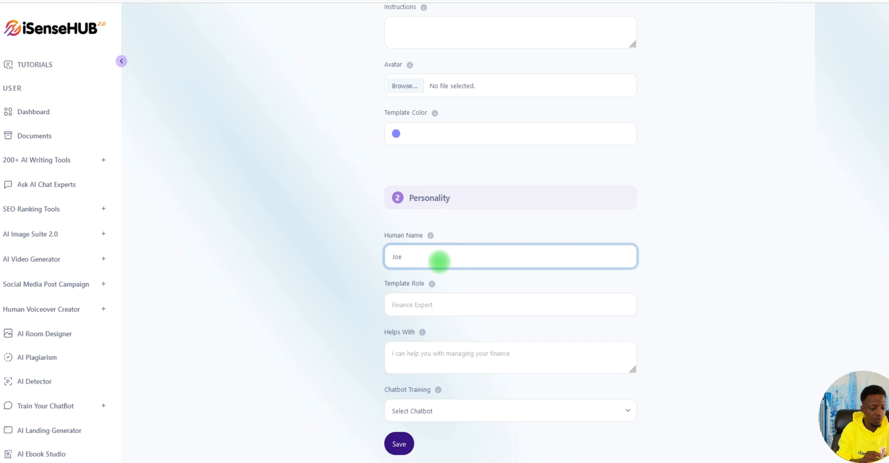
# - Add a last name after the first name in the template's human name field
pyautogui.write('C')
pyautogui.press('BackSpace')
pyautogui.write('Alicia')
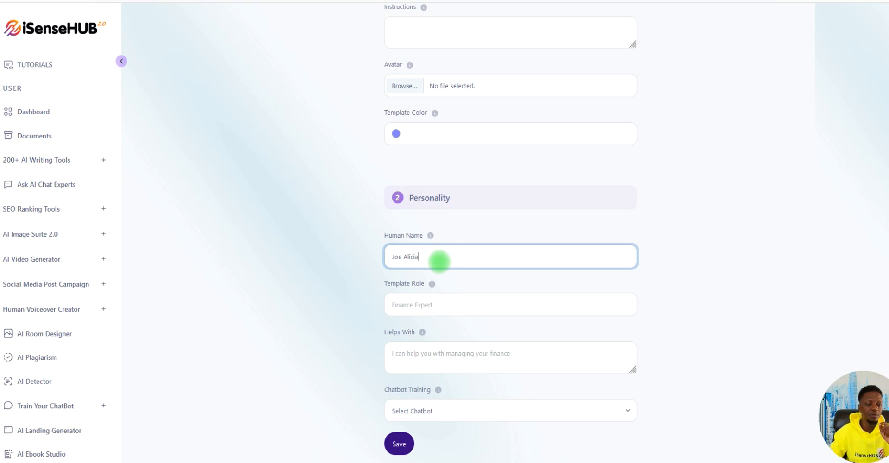
pyautogui.click(238, 273)
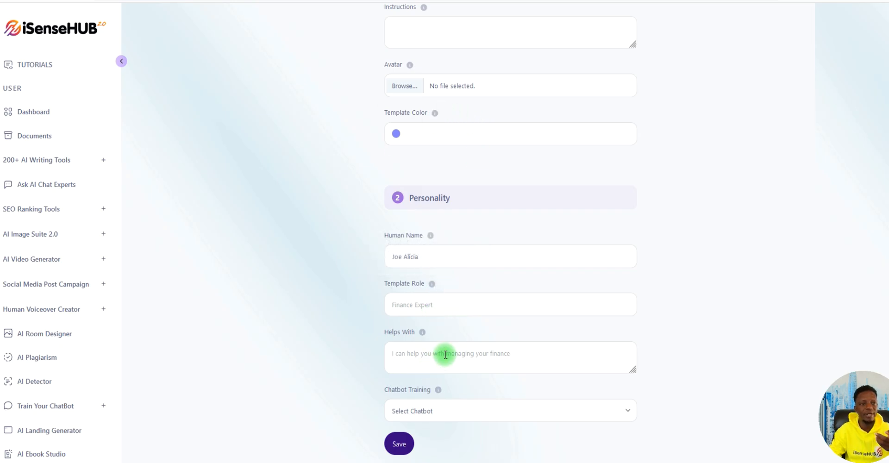
# - Set the template role to "Marketing Expert"
pyautogui.click(447, 309)
pyautogui.write('Ma')
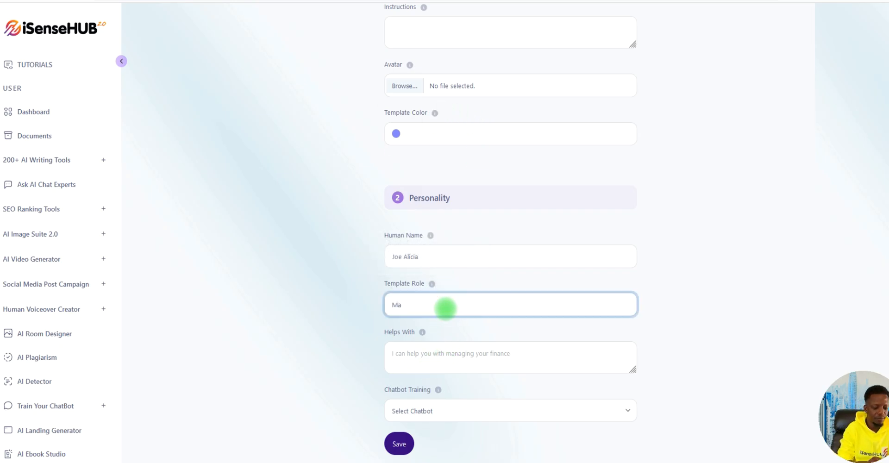
pyautogui.write('rketing Expert')
pyautogui.click(279, 342)
# - Fill in the Helps With text as "I can help you with all Marketing related tasks and questions."
pyautogui.scroll(-1, 371, 277)
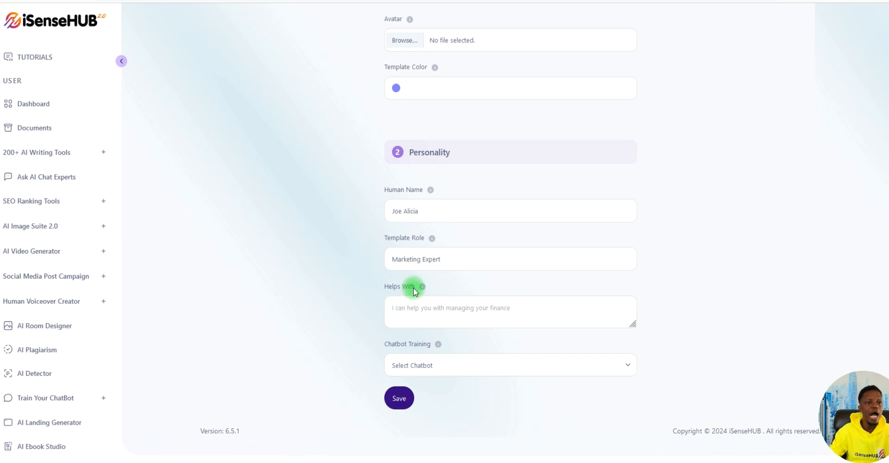
pyautogui.click(388, 308)
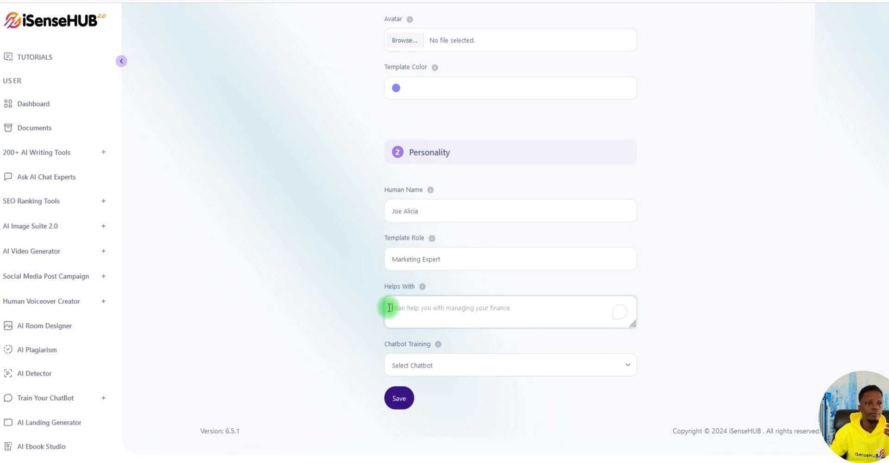
pyautogui.write('I can ')
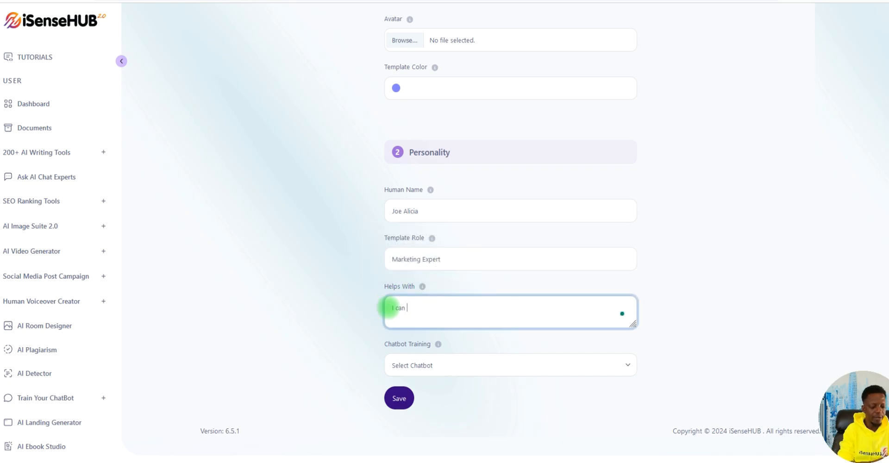
pyautogui.write('help you wi')
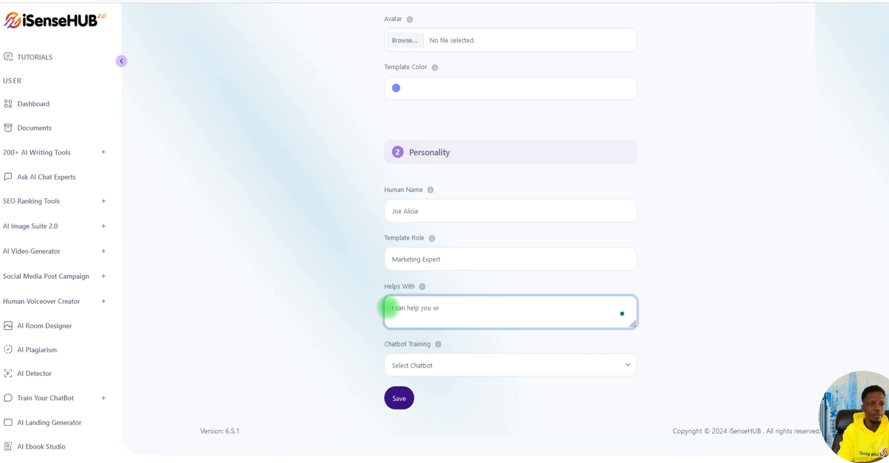
pyautogui.write('th all ')
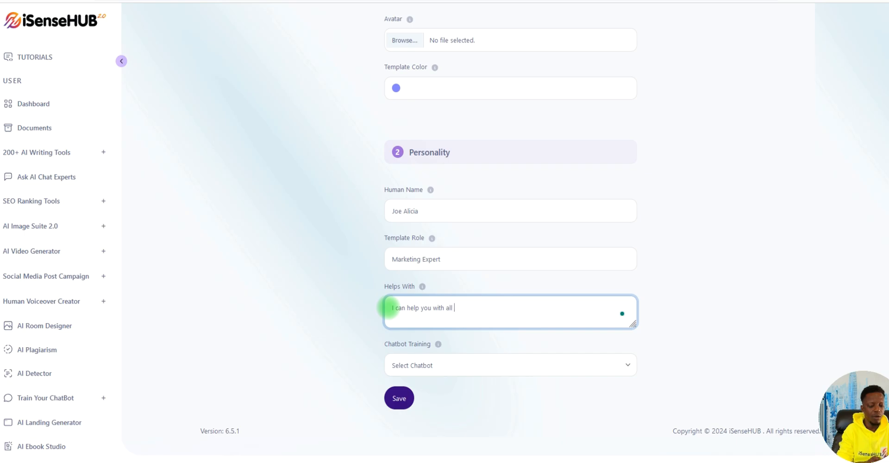
pyautogui.write('Marketing related ')
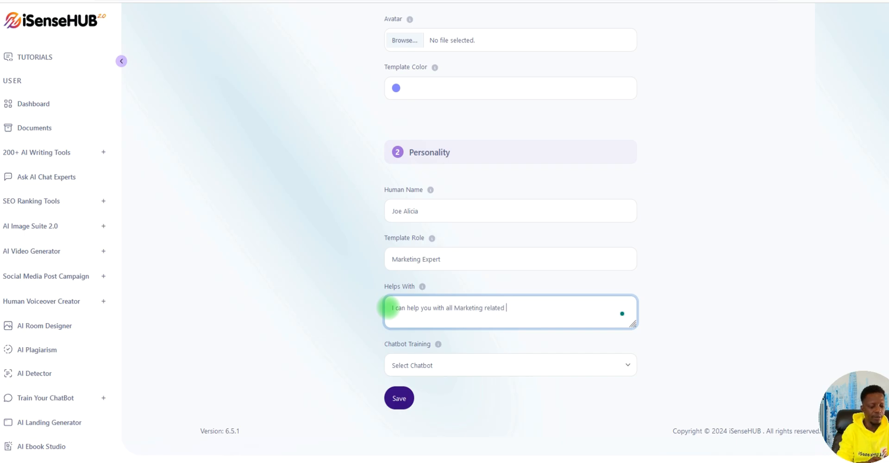
pyautogui.write('tasks a')
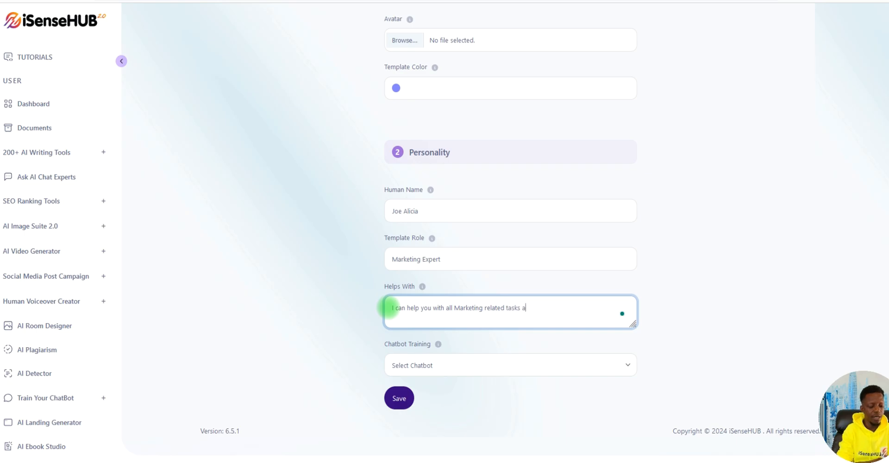
pyautogui.write('nd questions.')
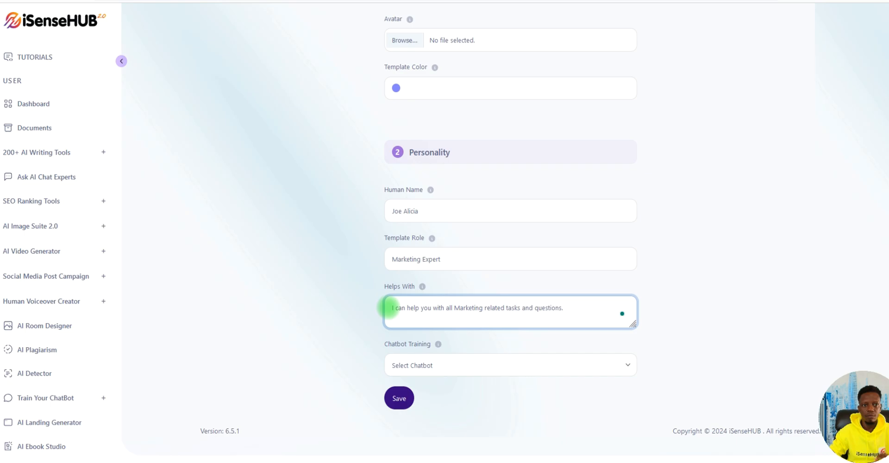
pyautogui.moveTo(565, 308); pyautogui.dragTo(382, 307)
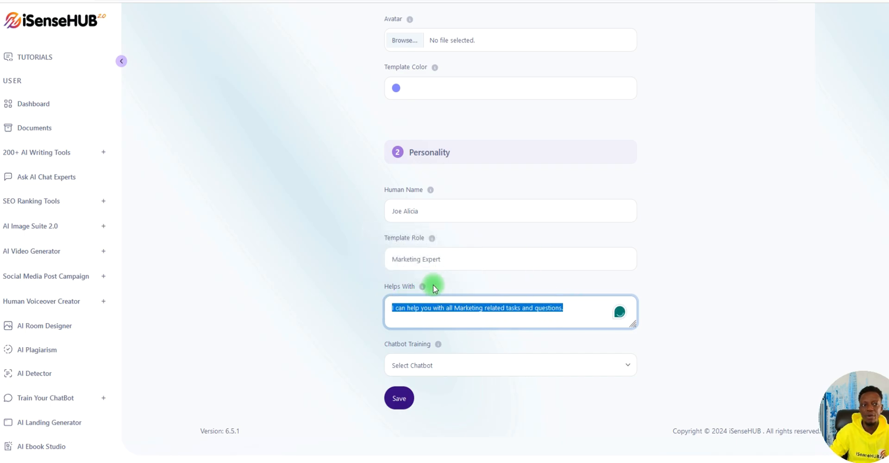
pyautogui.click(305, 319)
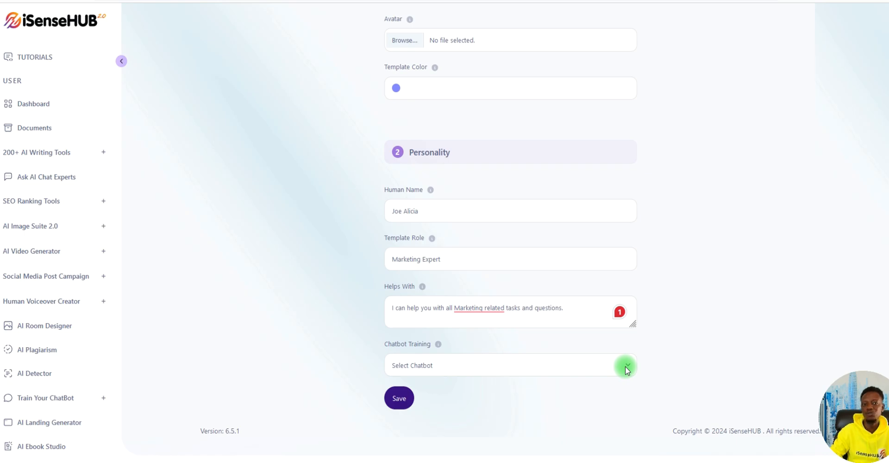
# - Assign the "Testing Demo" chatbot as the template's chatbot training and save the template
pyautogui.click(610, 365)
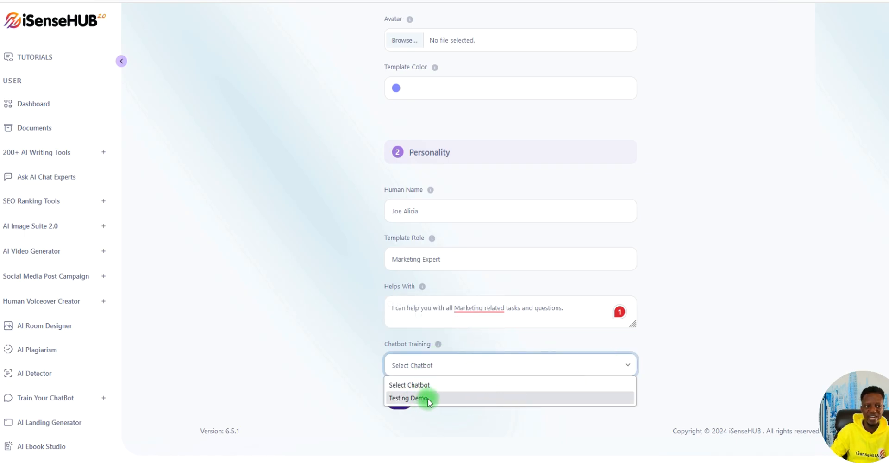
pyautogui.click(436, 398)
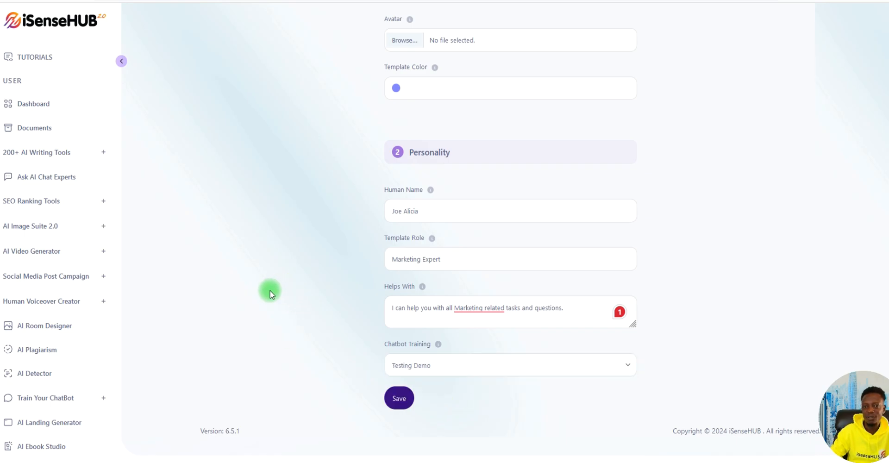
pyautogui.click(400, 402)
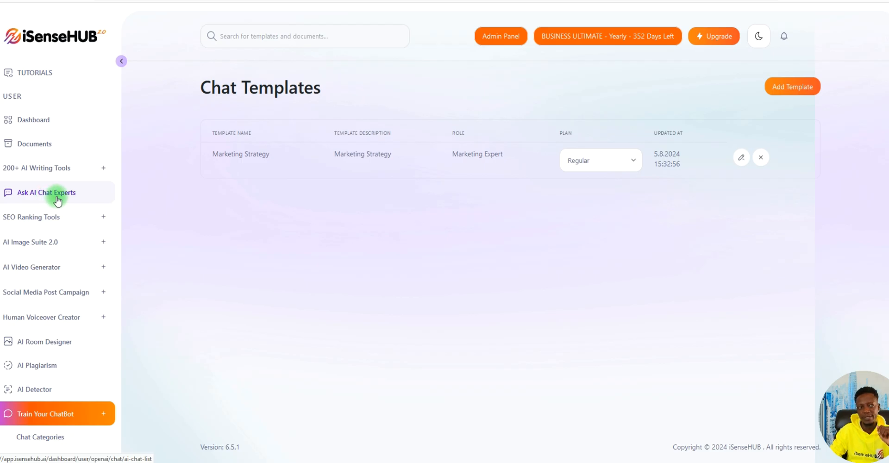
# - Find the "Marketing Strategy" template among the AI chat experts and open its chat
pyautogui.moveTo(278, 159); pyautogui.dragTo(212, 162)
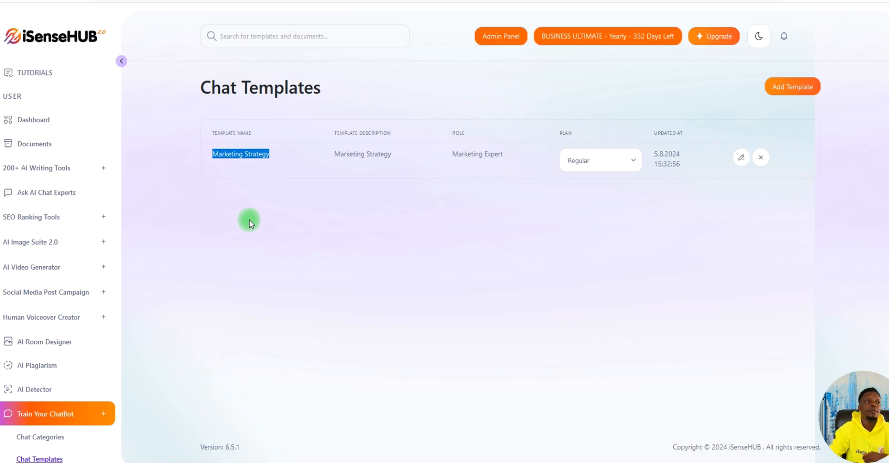
pyautogui.click(43, 194)
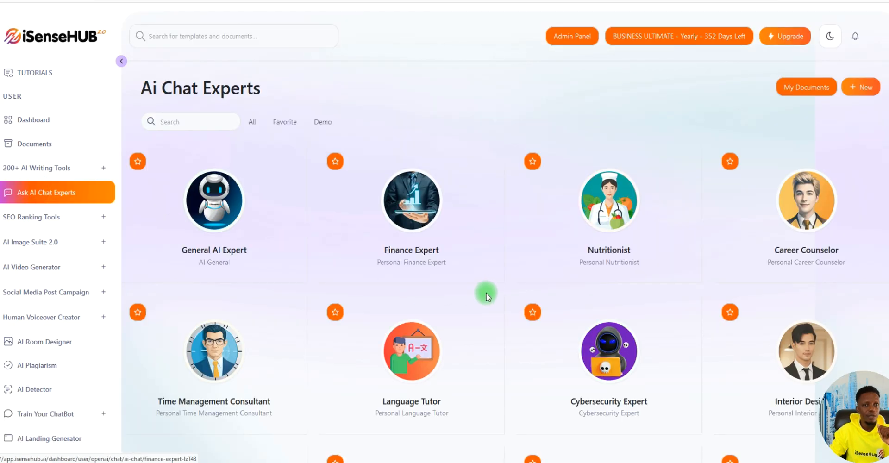
pyautogui.scroll(-3, 484, 291)
pyautogui.scroll(-7, 505, 302)
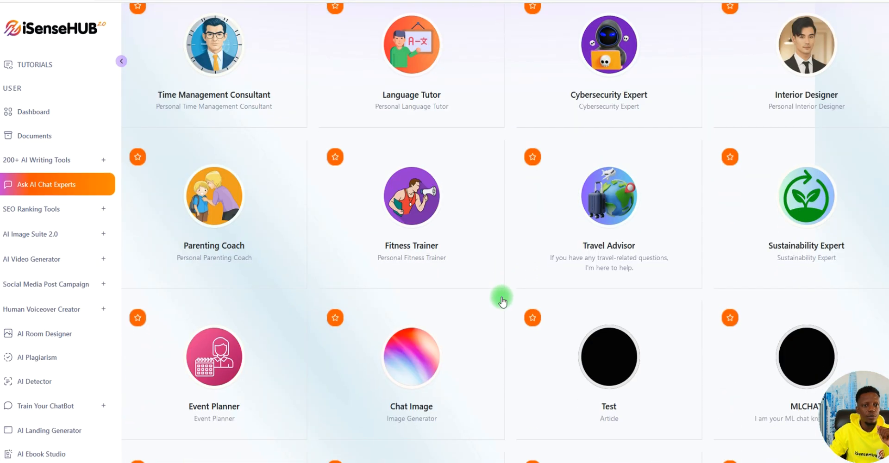
pyautogui.scroll(-4, 503, 302)
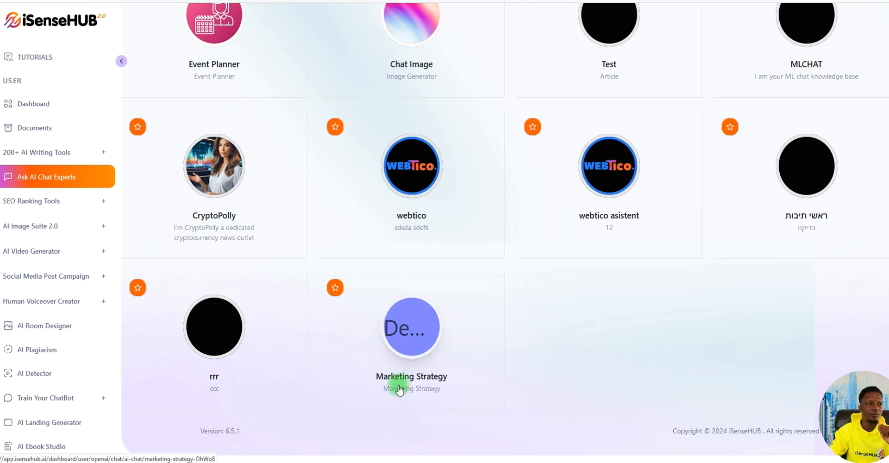
pyautogui.scroll(4, 469, 193)
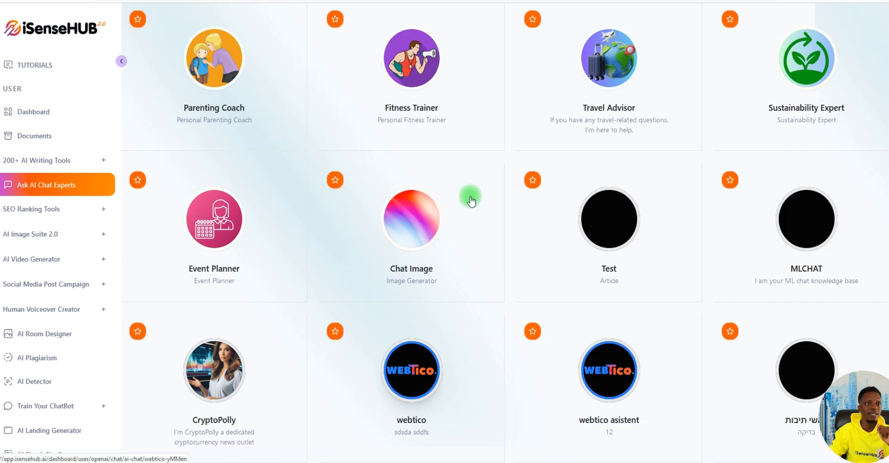
pyautogui.scroll(-4, 459, 350)
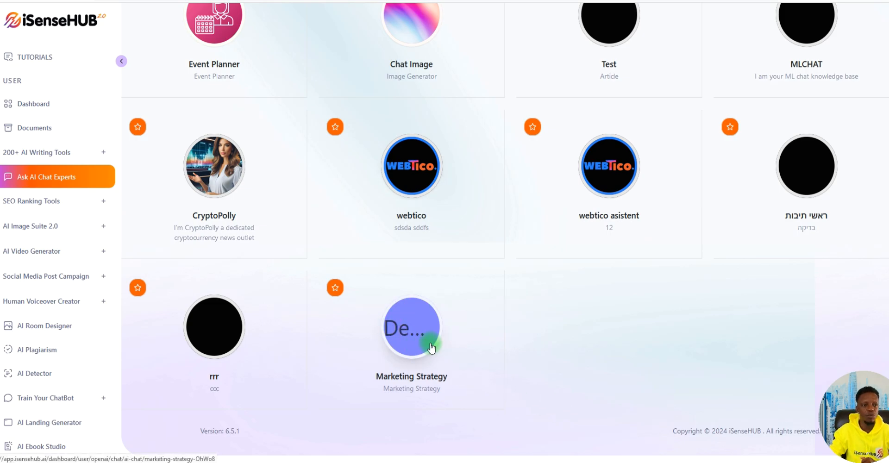
pyautogui.click(416, 331)
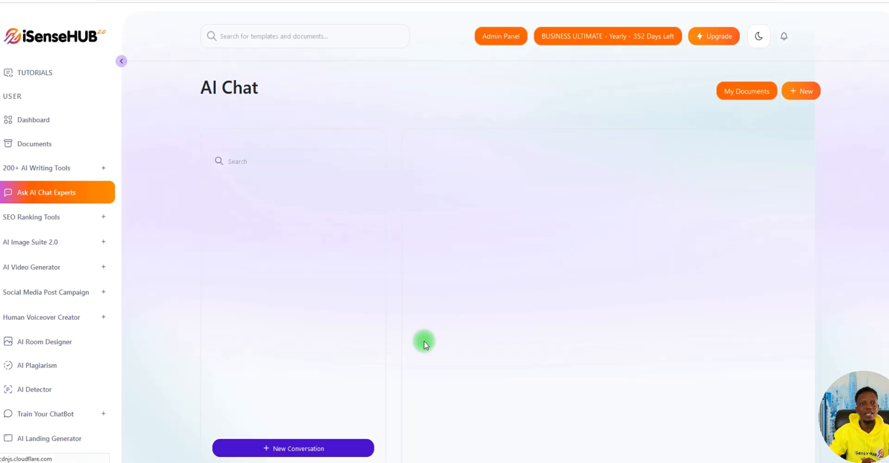
# - Start a new conversation with the Marketing Strategy expert and try switching Real-Time Data on and off
pyautogui.click(304, 451)
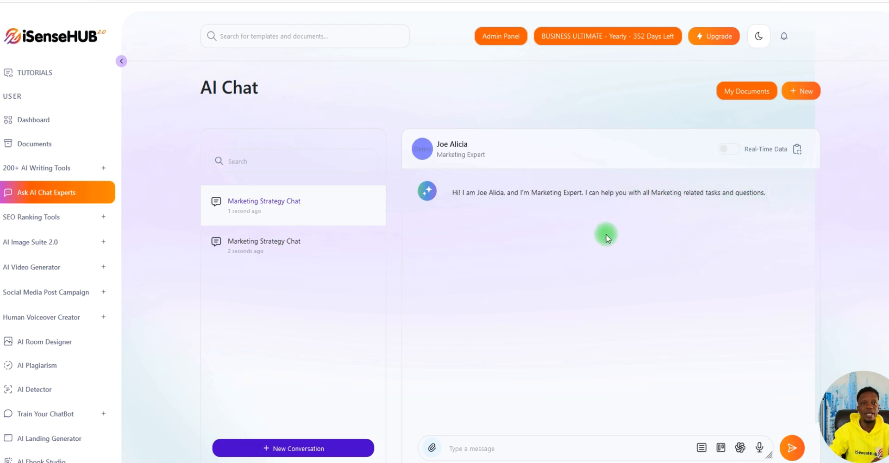
pyautogui.click(727, 148)
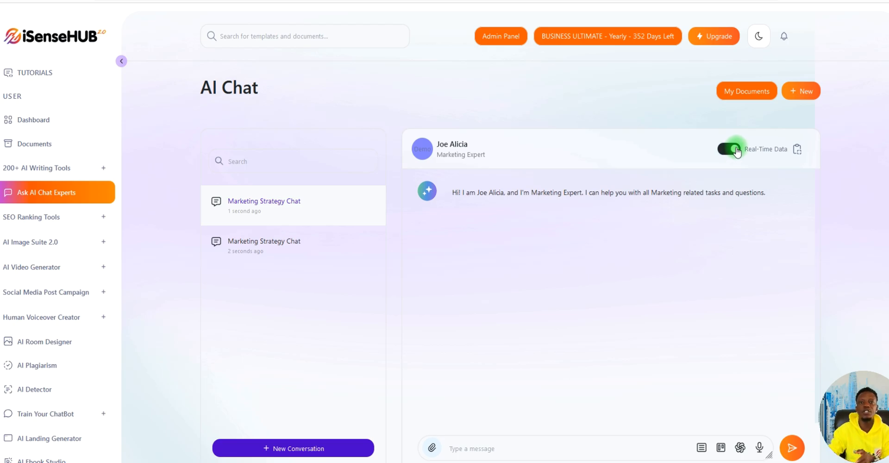
pyautogui.click(736, 146)
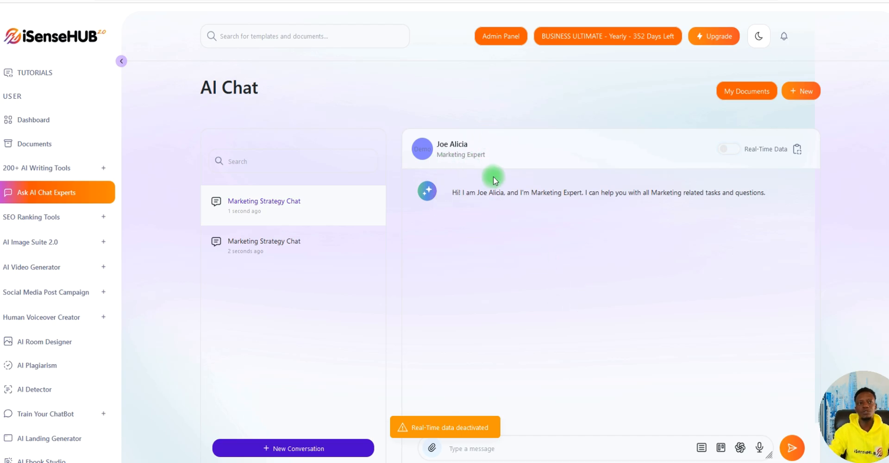
# - Write the chat message "Create a marketing strategy for iSenseHUB" with the spelling of "strategy" corrected
pyautogui.scroll(-2, 582, 306)
pyautogui.click(514, 359)
pyautogui.write('Cre')
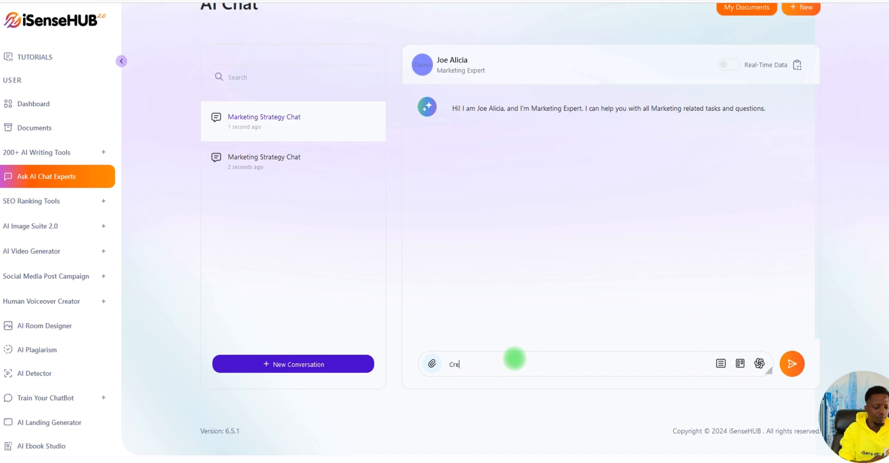
pyautogui.write('ate a marketing starte')
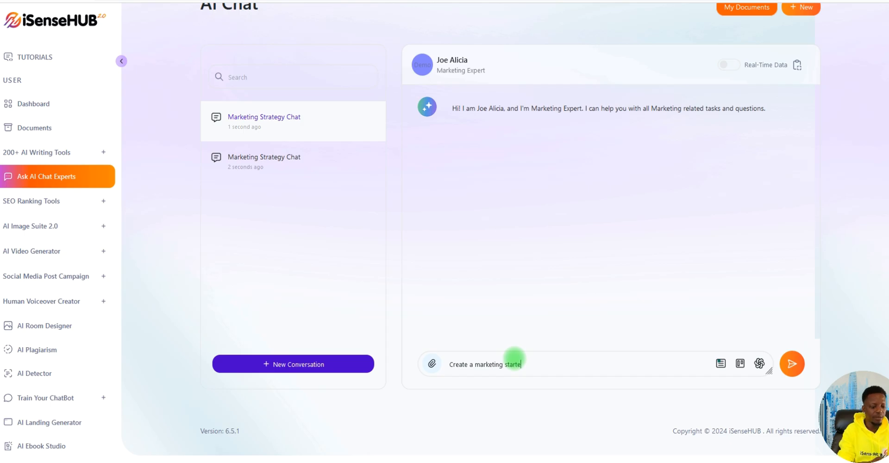
pyautogui.write('gy f')
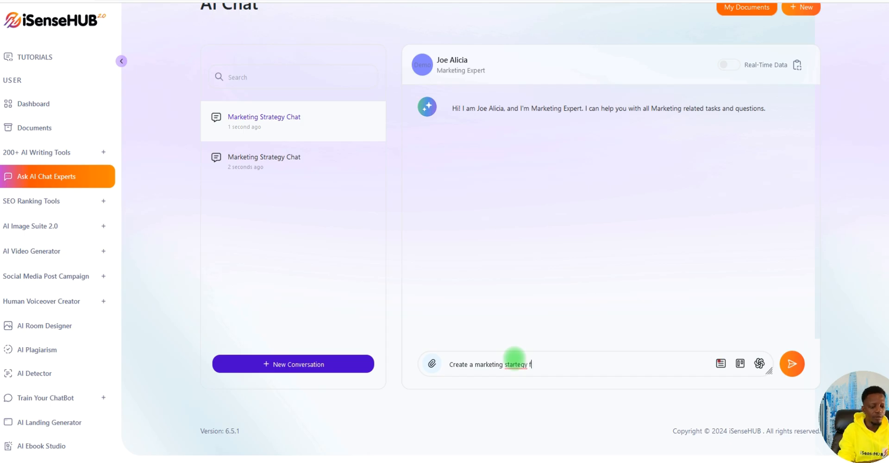
pyautogui.write('or')
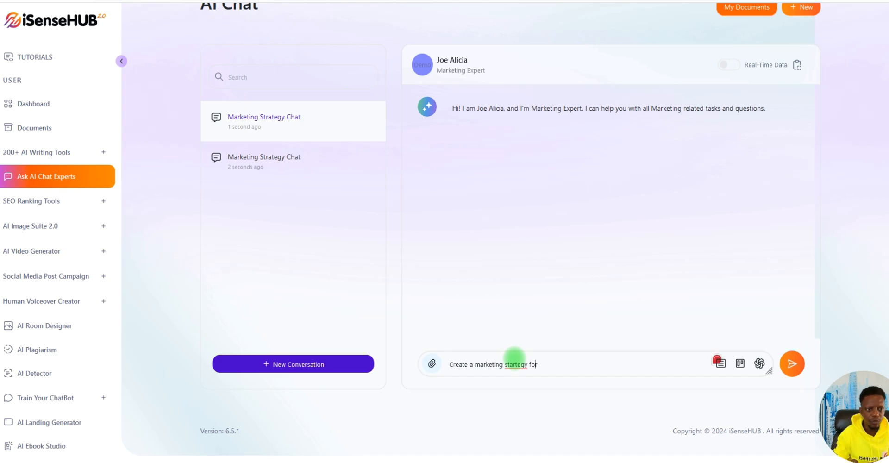
pyautogui.press('BackSpace')
pyautogui.press('BackSpace')
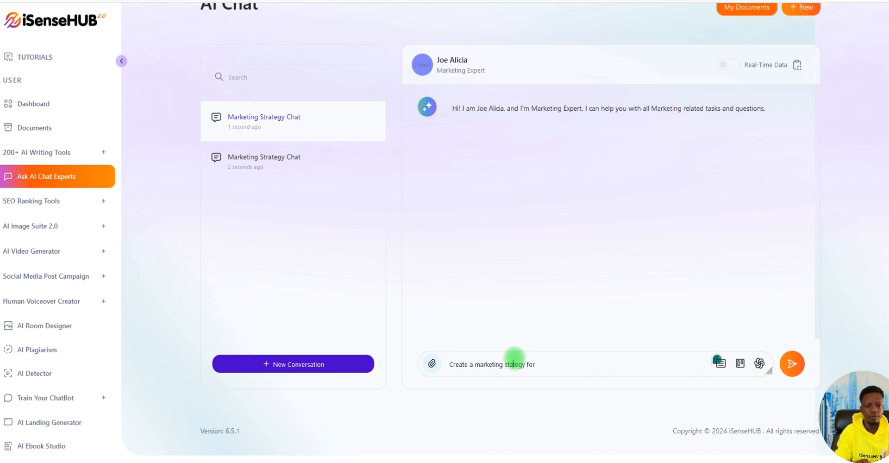
pyautogui.write('a')
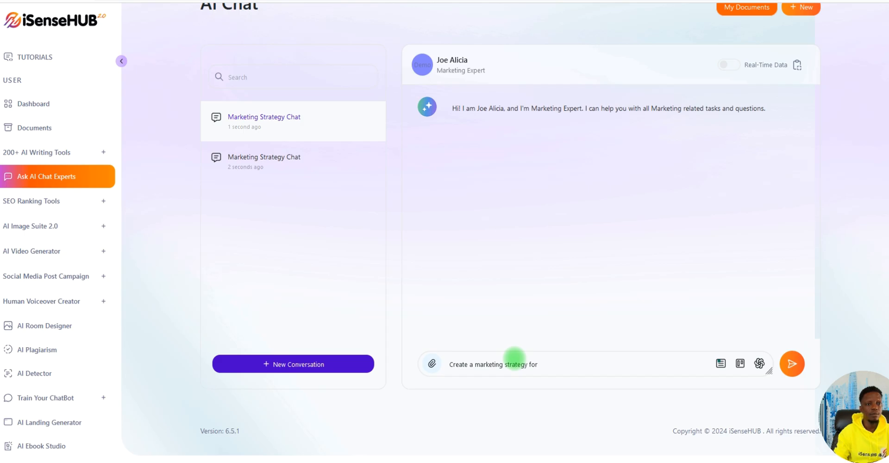
pyautogui.click(555, 367)
pyautogui.write('iS')
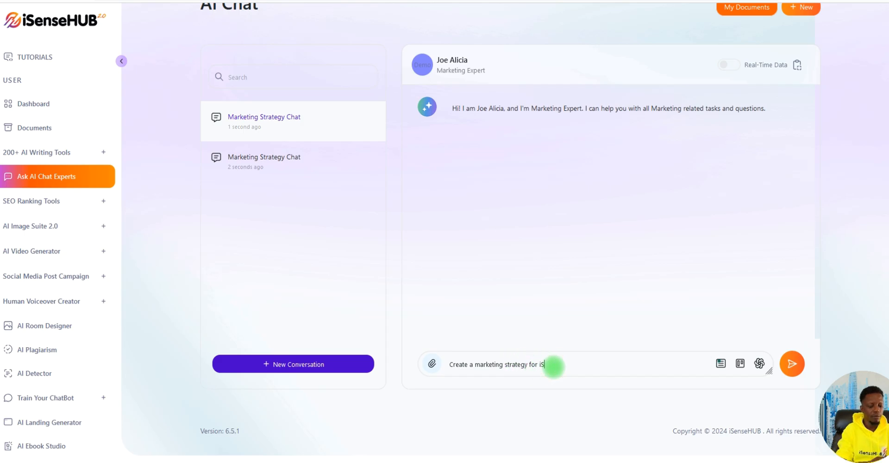
pyautogui.write('enseHUB')
pyautogui.hotkey('shift', 'Return')
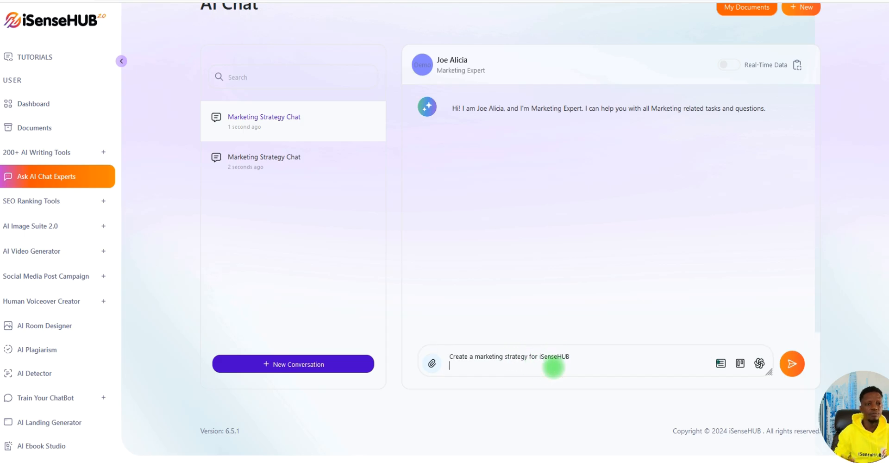
pyautogui.press('BackSpace')
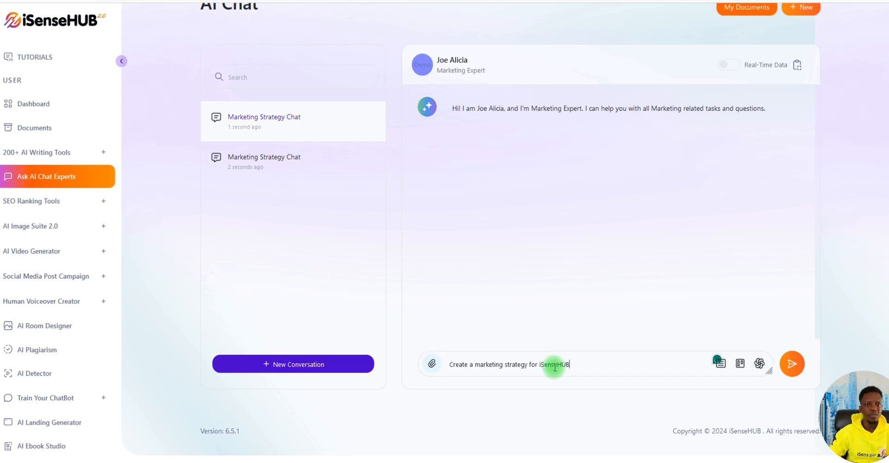
# - Choose Claude 3.5 Sonnet as the chatbot model for the Marketing Expert conversation
pyautogui.click(760, 363)
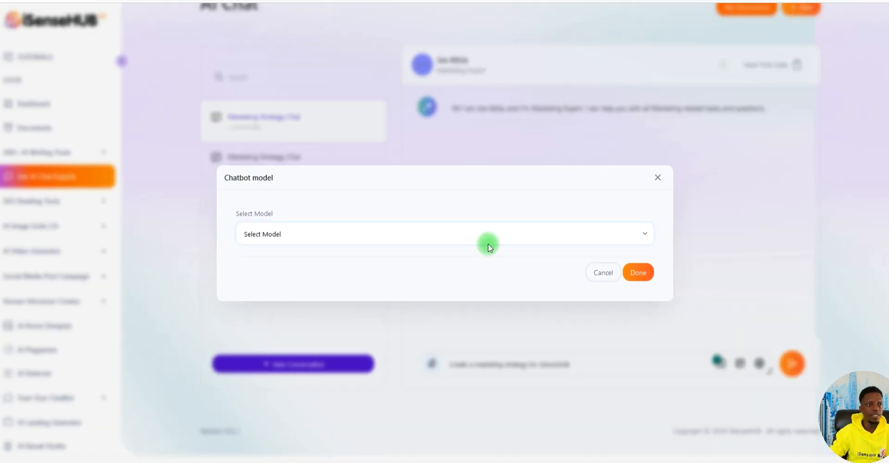
pyautogui.click(583, 237)
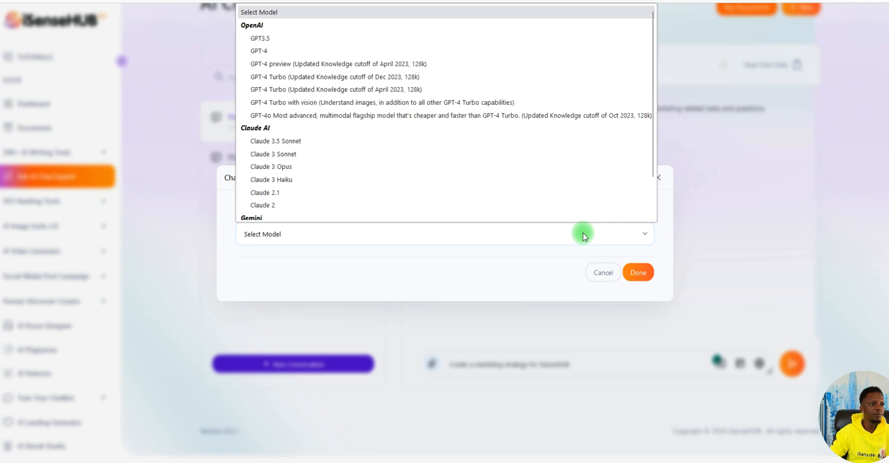
pyautogui.click(293, 142)
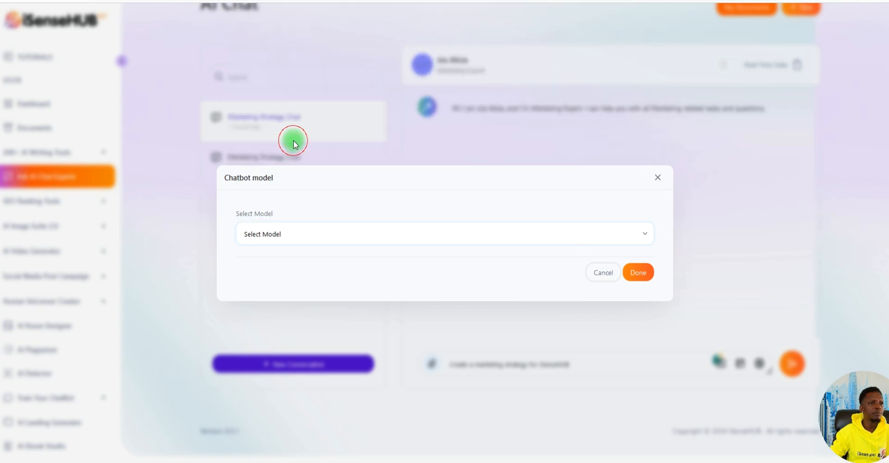
pyautogui.click(643, 274)
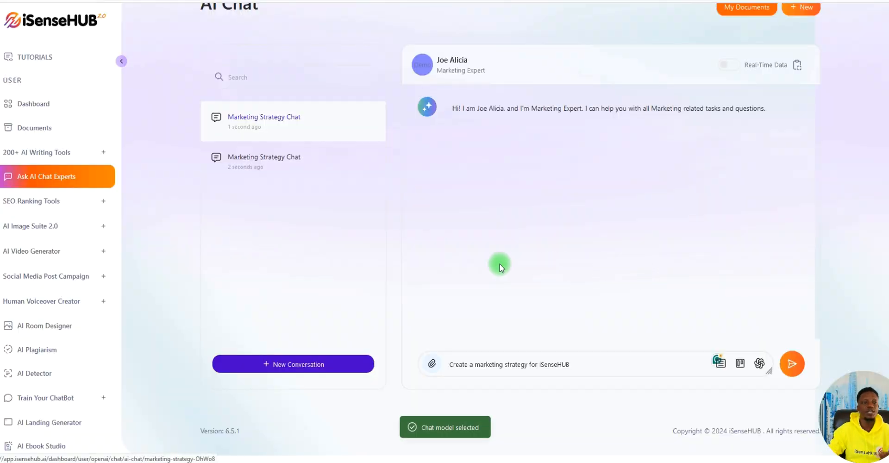
# - Send the iSenseHUB marketing strategy request to the expert and review the generated reply
pyautogui.click(792, 364)
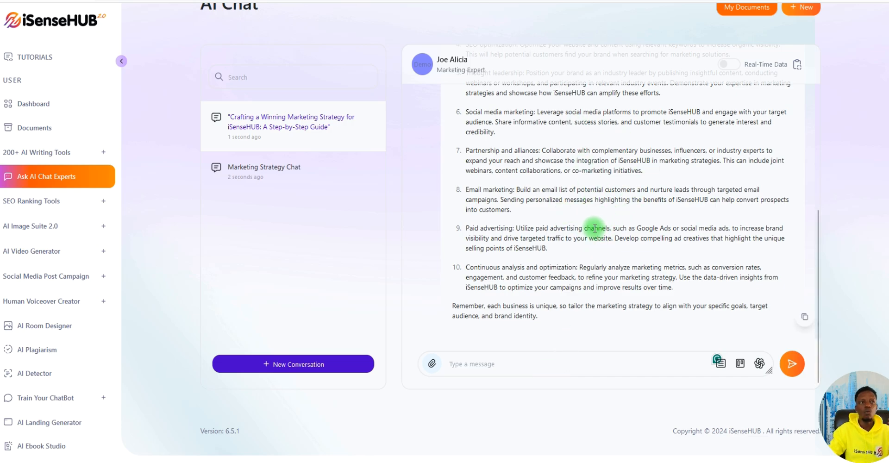
pyautogui.scroll(3, 565, 231)
pyautogui.scroll(5, 565, 232)
pyautogui.scroll(-8, 616, 231)
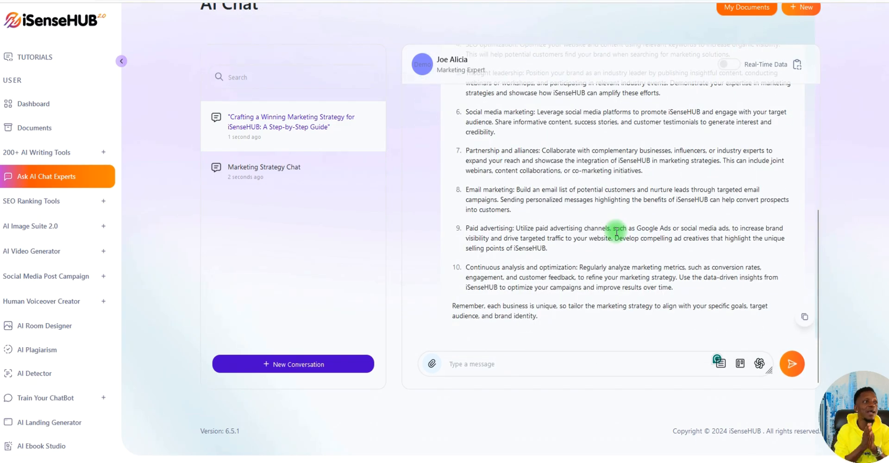